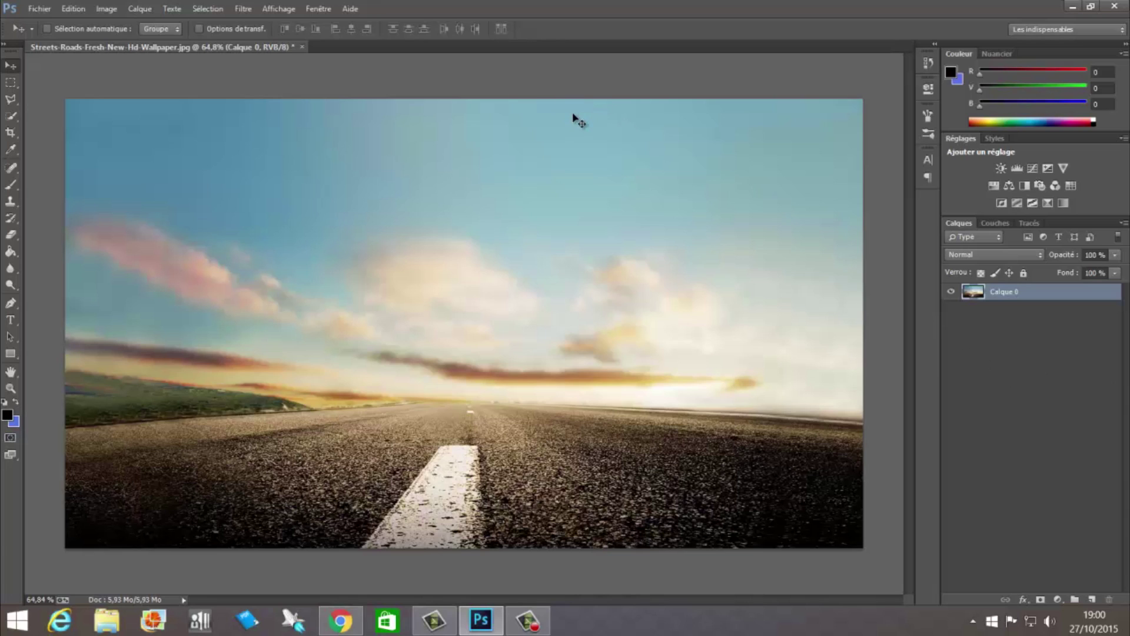
Step: Place the policeman's "psd flic2" PSD file into the road image
{"action": "left_click", "coordinate": [39, 8]}
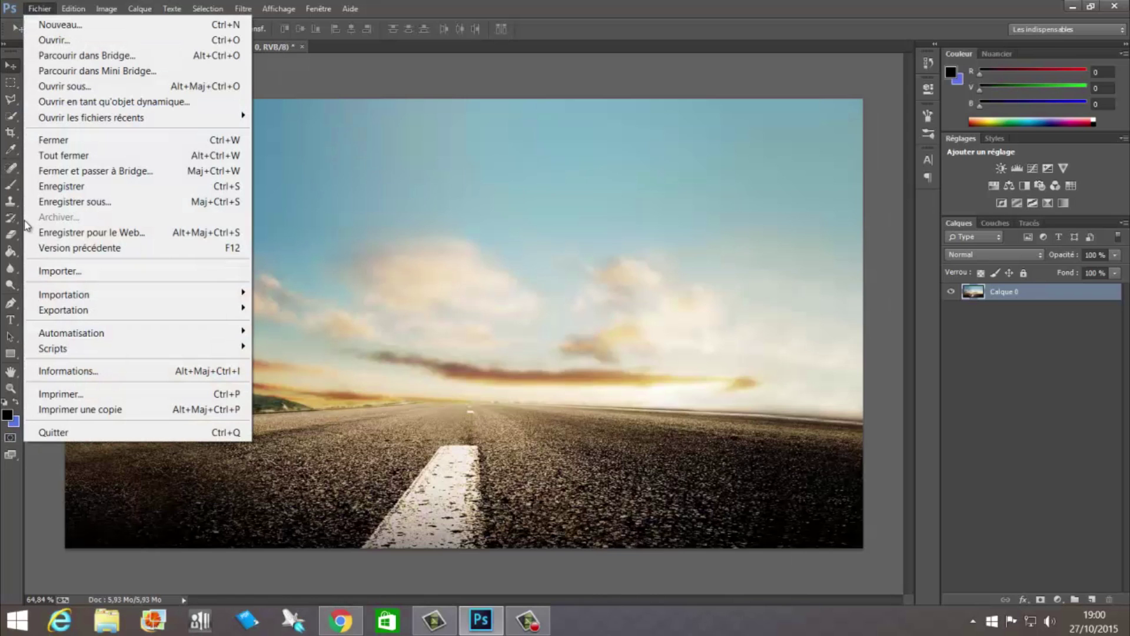
{"action": "left_click", "coordinate": [51, 272]}
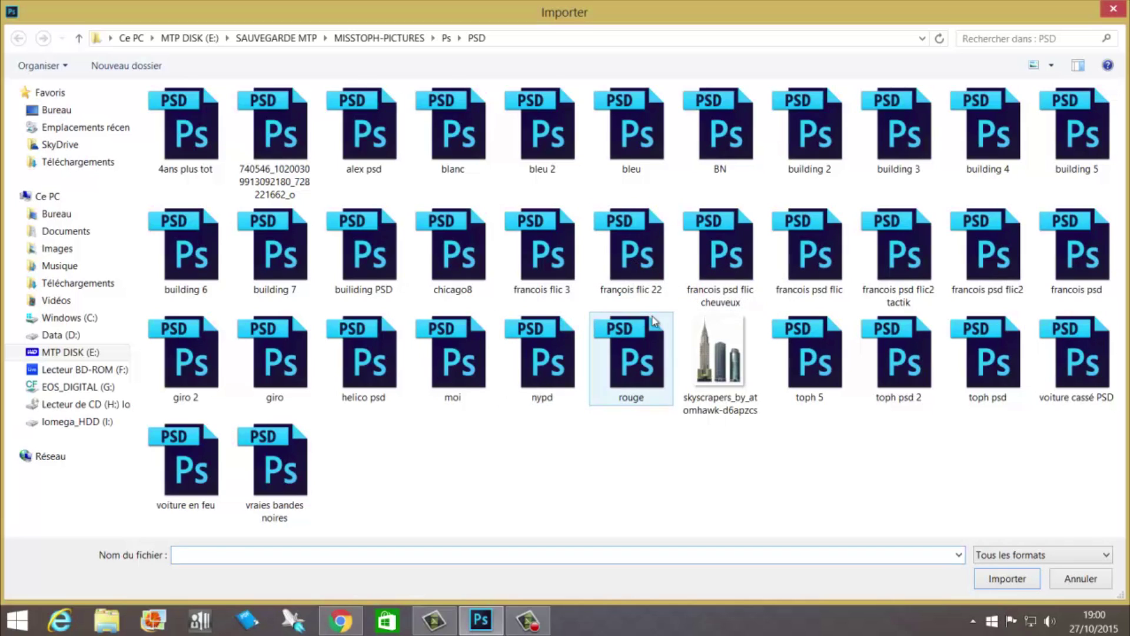
{"action": "double_click", "coordinate": [992, 253]}
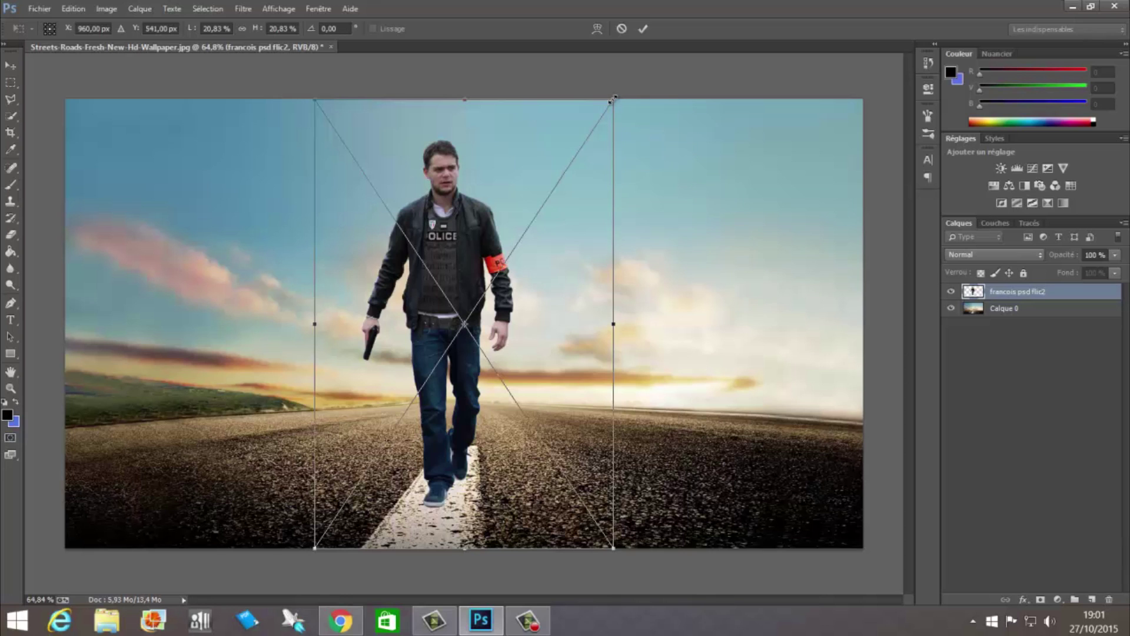
Step: Scale the placed policeman to about 19.21% and position him walking at the far end of the white road line
{"action": "left_click_drag", "start_coordinate": [614, 98], "coordinate": [654, 70]}
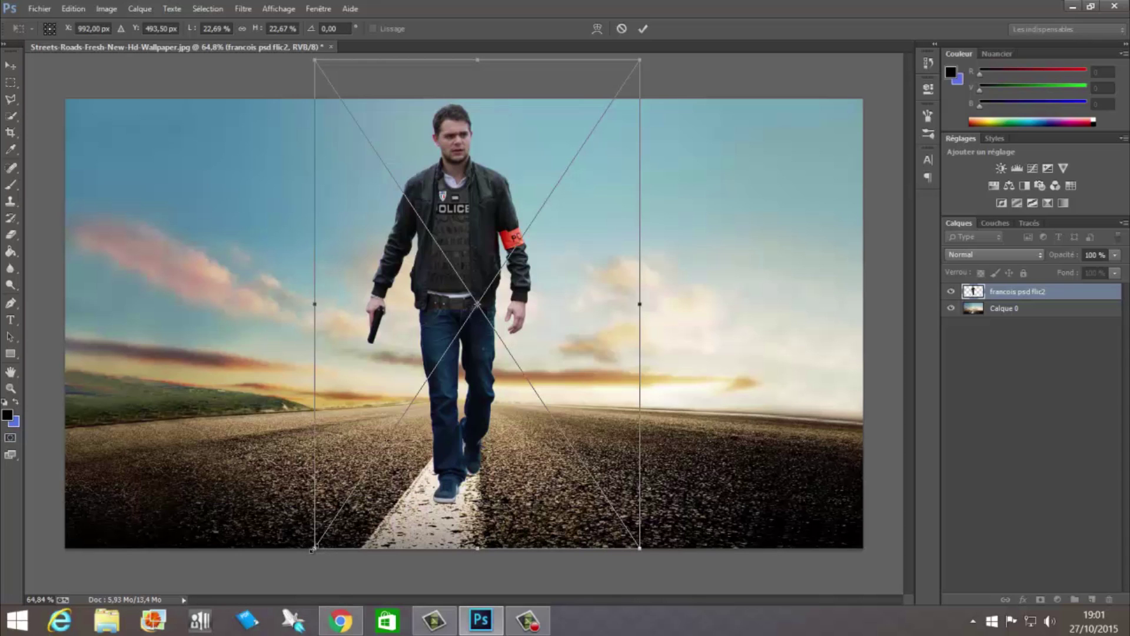
{"action": "left_click_drag", "start_coordinate": [313, 549], "coordinate": [249, 603]}
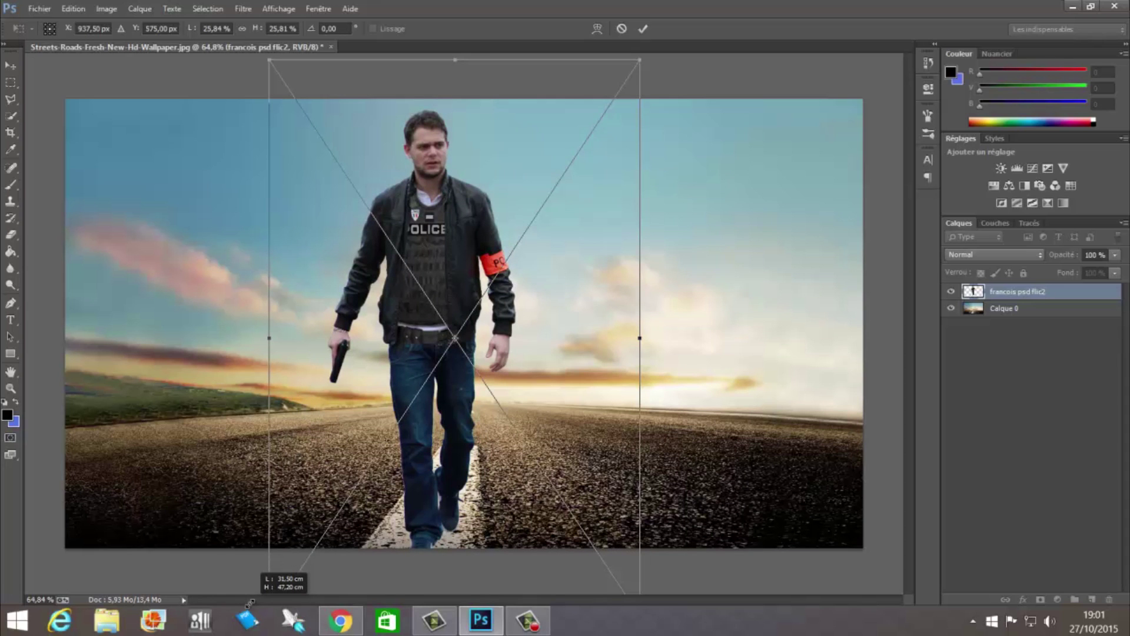
{"action": "left_click_drag", "start_coordinate": [249, 603], "coordinate": [376, 454]}
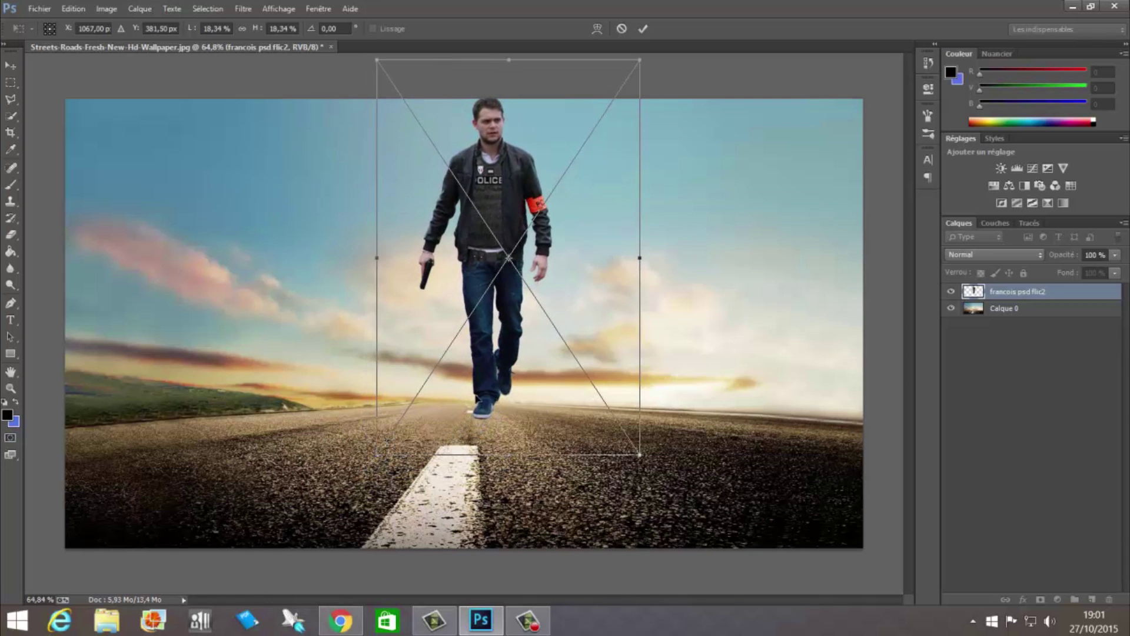
{"action": "left_click_drag", "start_coordinate": [497, 372], "coordinate": [469, 402]}
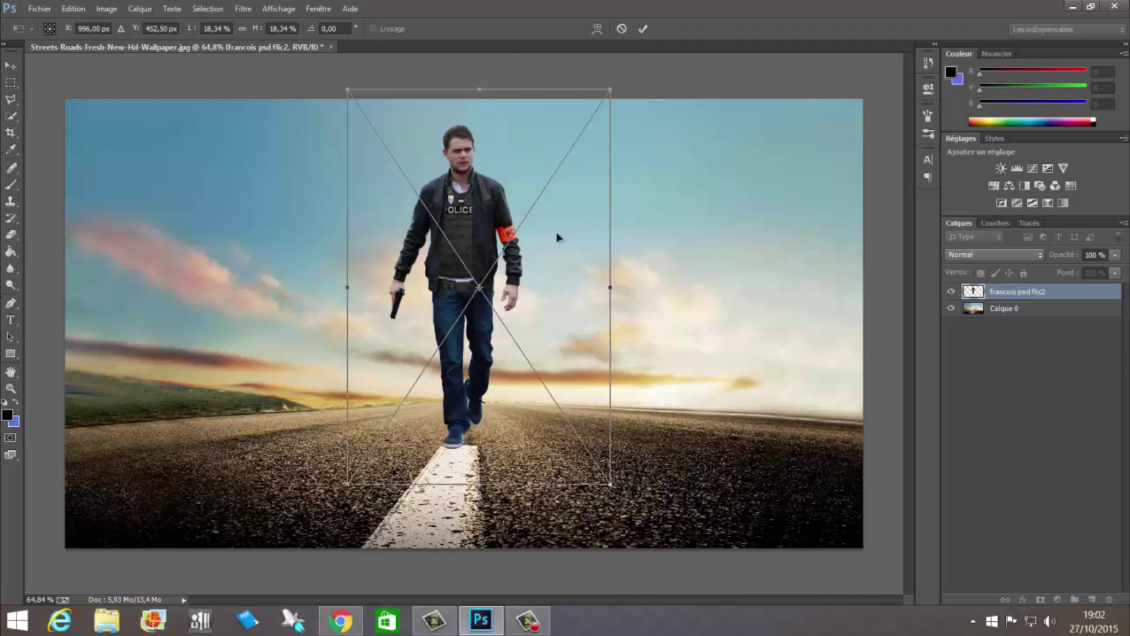
{"action": "left_click_drag", "start_coordinate": [610, 90], "coordinate": [622, 73]}
{"action": "left_click_drag", "start_coordinate": [554, 255], "coordinate": [550, 255]}
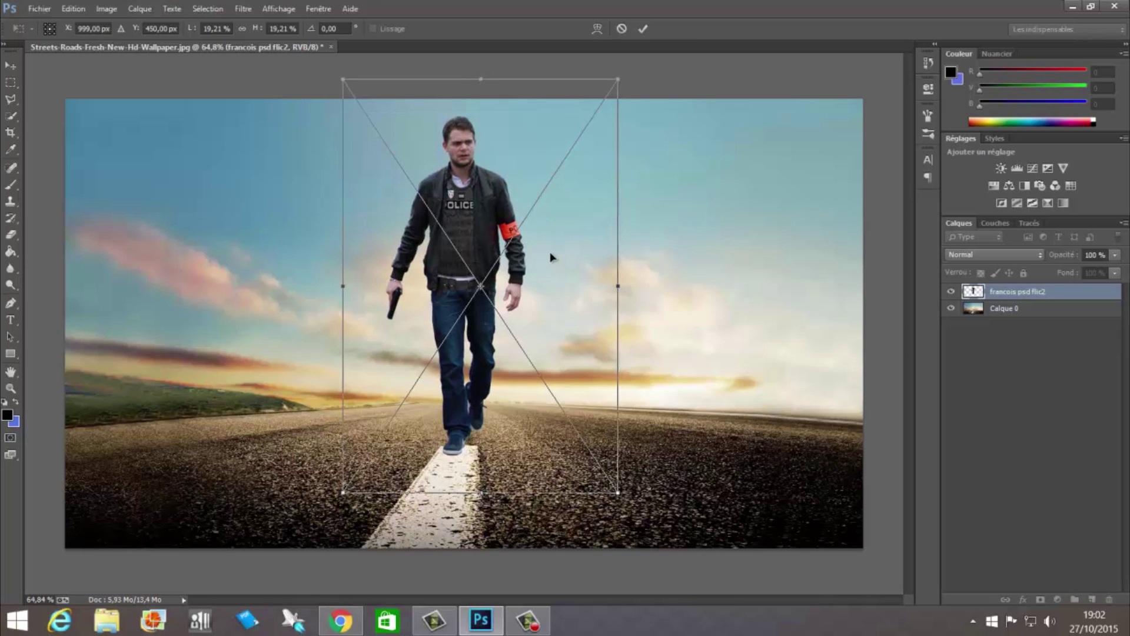
{"action": "left_click", "coordinate": [642, 29]}
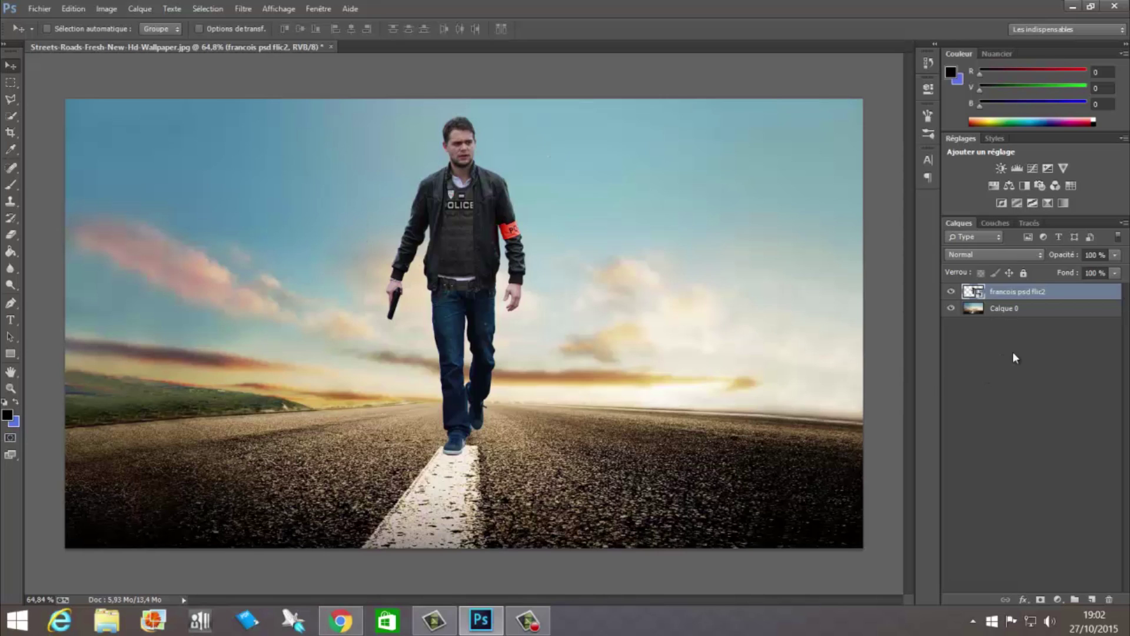
Step: Add a new layer clipped to the policeman and fill it with beige dbc593 sampled from the sky near the horizon
{"action": "left_click", "coordinate": [1091, 599]}
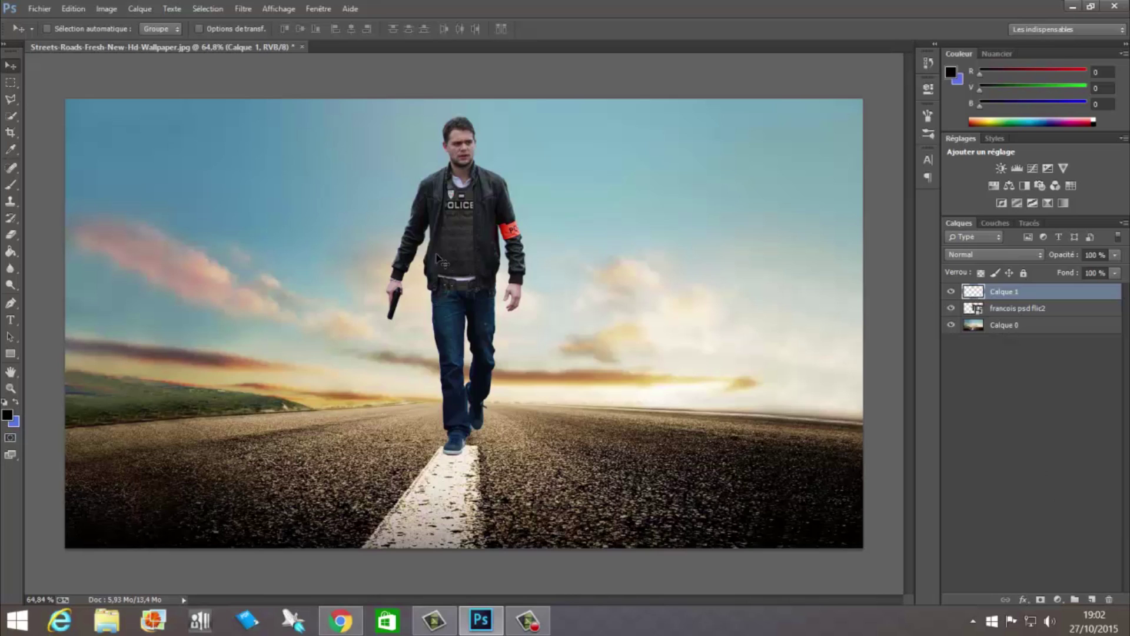
{"action": "left_click", "coordinate": [982, 292], "text": "alt"}
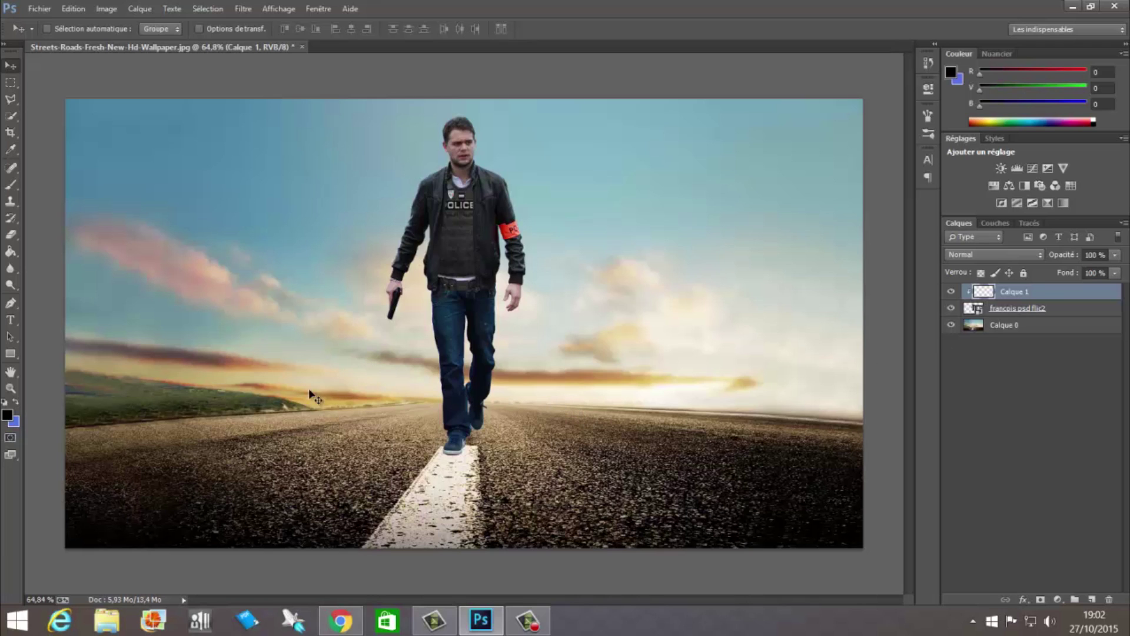
{"action": "left_click", "coordinate": [8, 414]}
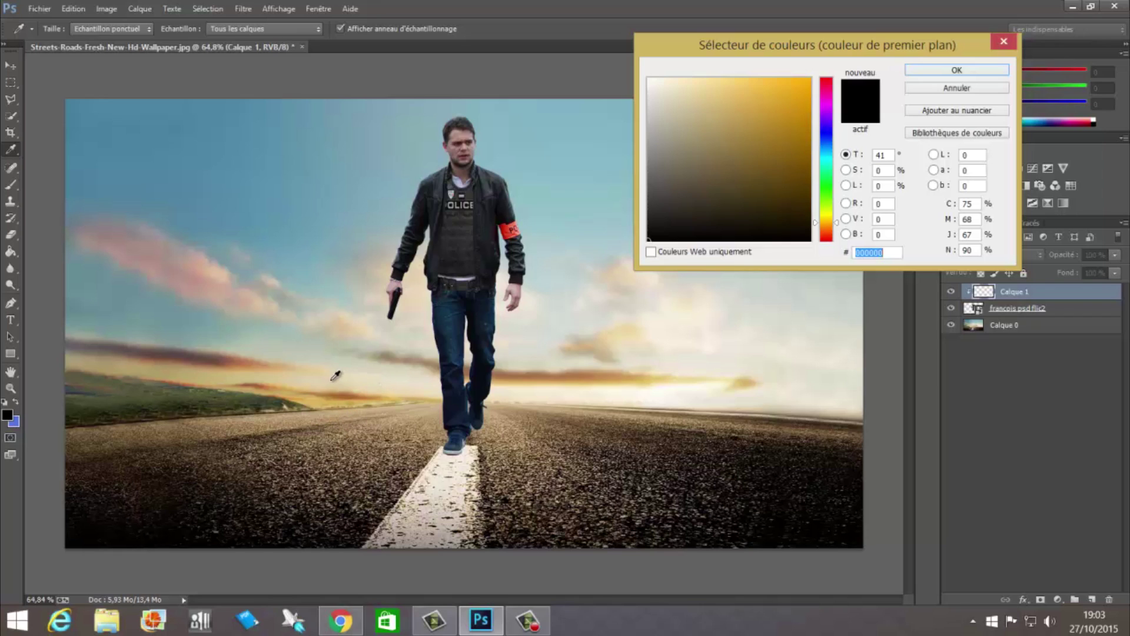
{"action": "left_click", "coordinate": [328, 375]}
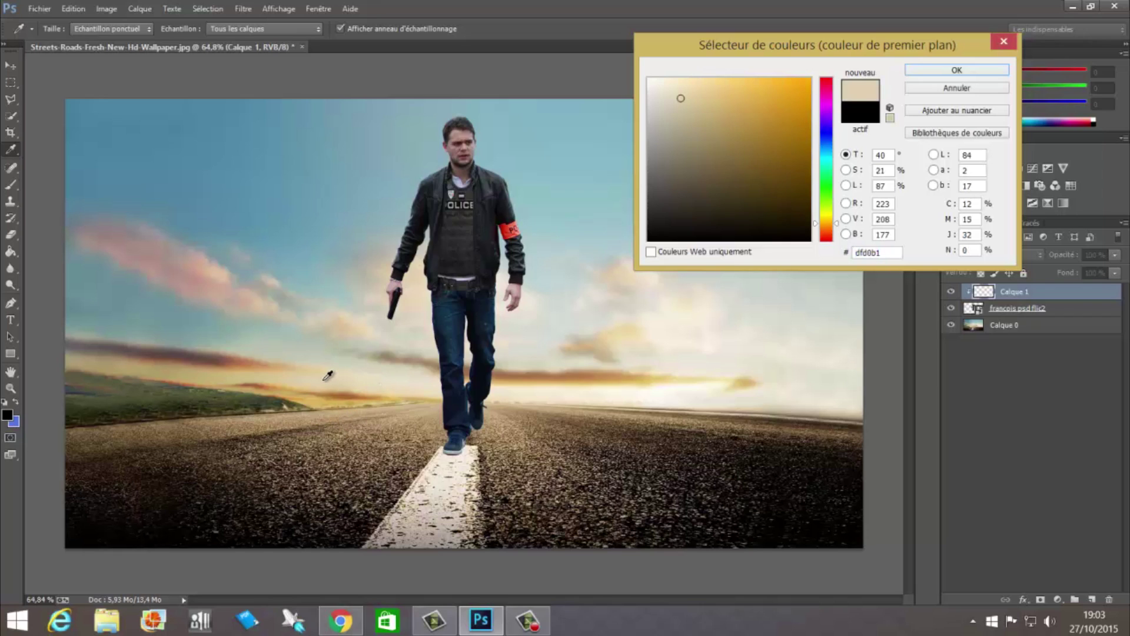
{"action": "left_click", "coordinate": [280, 374]}
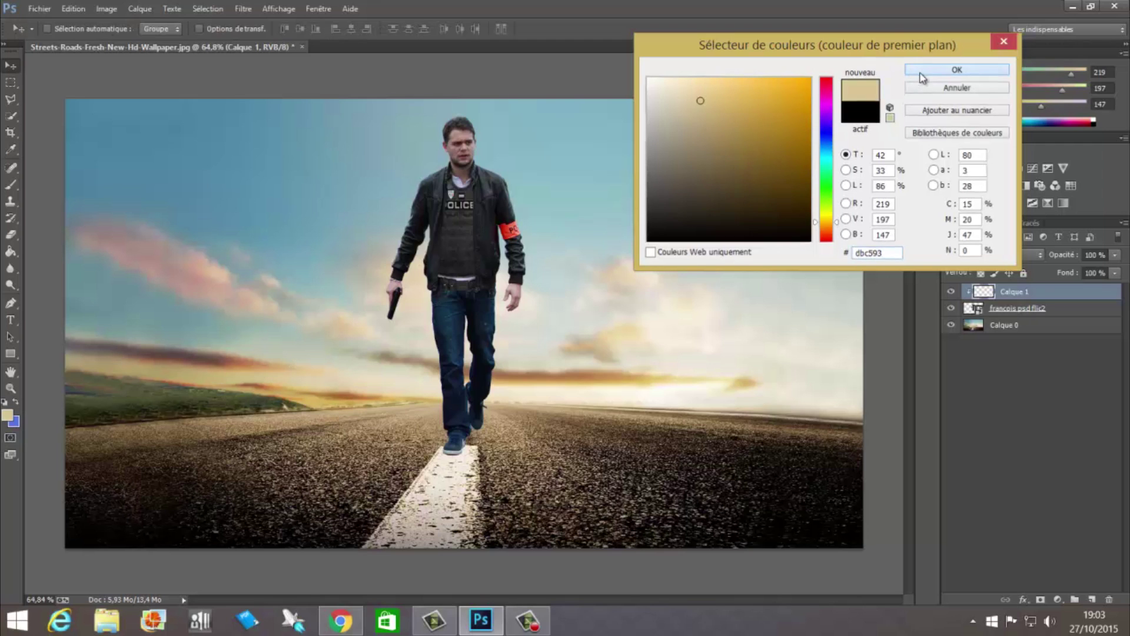
{"action": "left_click", "coordinate": [922, 73]}
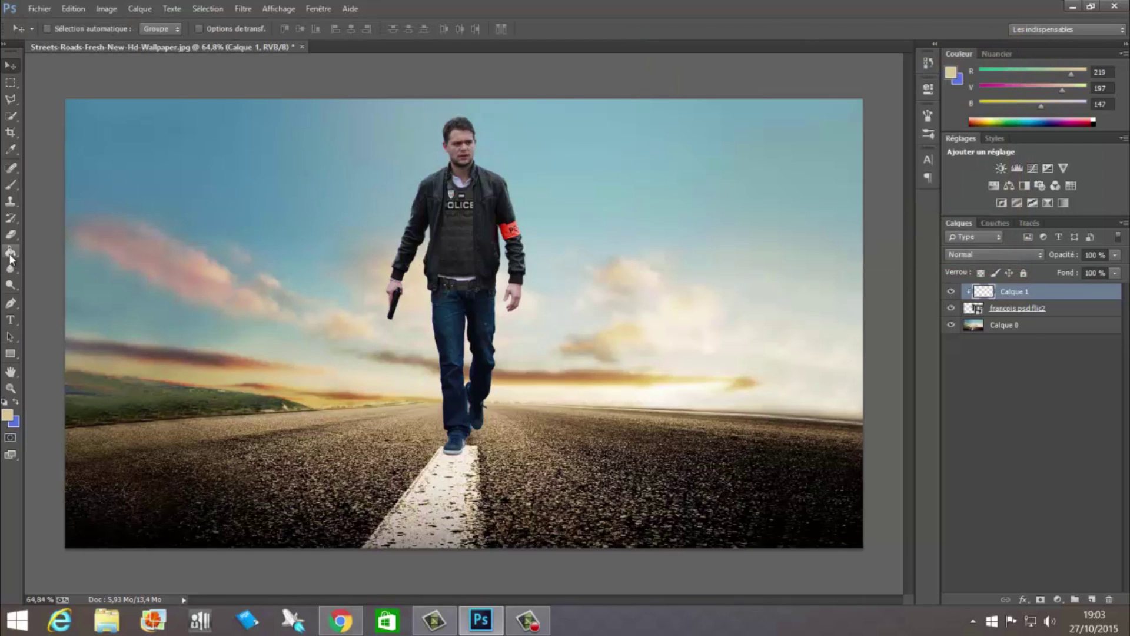
{"action": "left_click", "coordinate": [10, 256]}
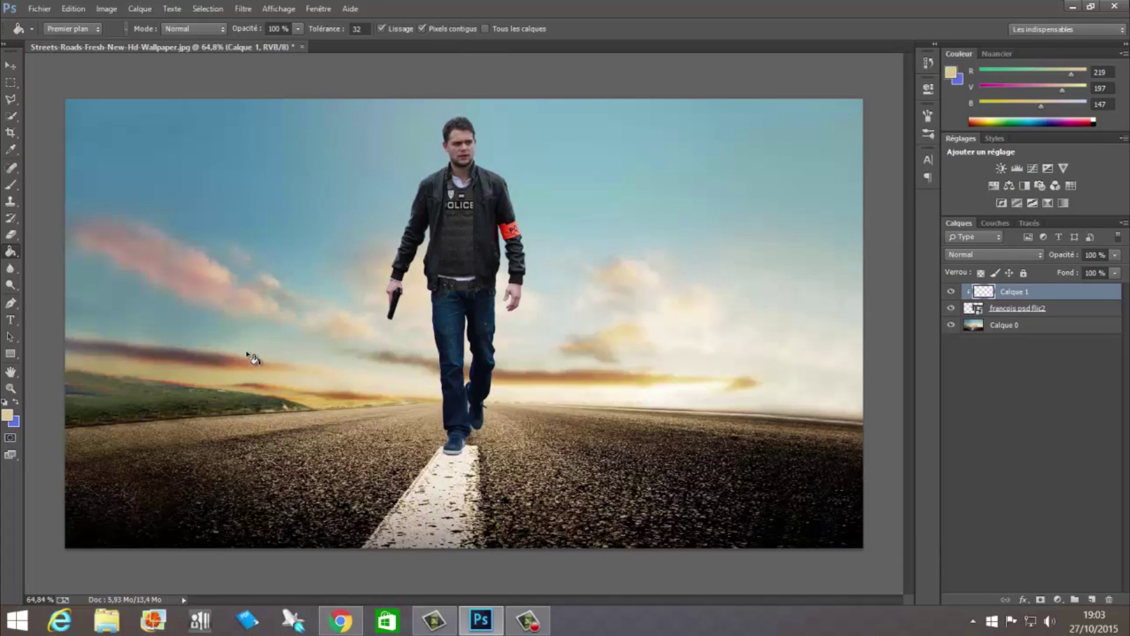
{"action": "left_click", "coordinate": [268, 325]}
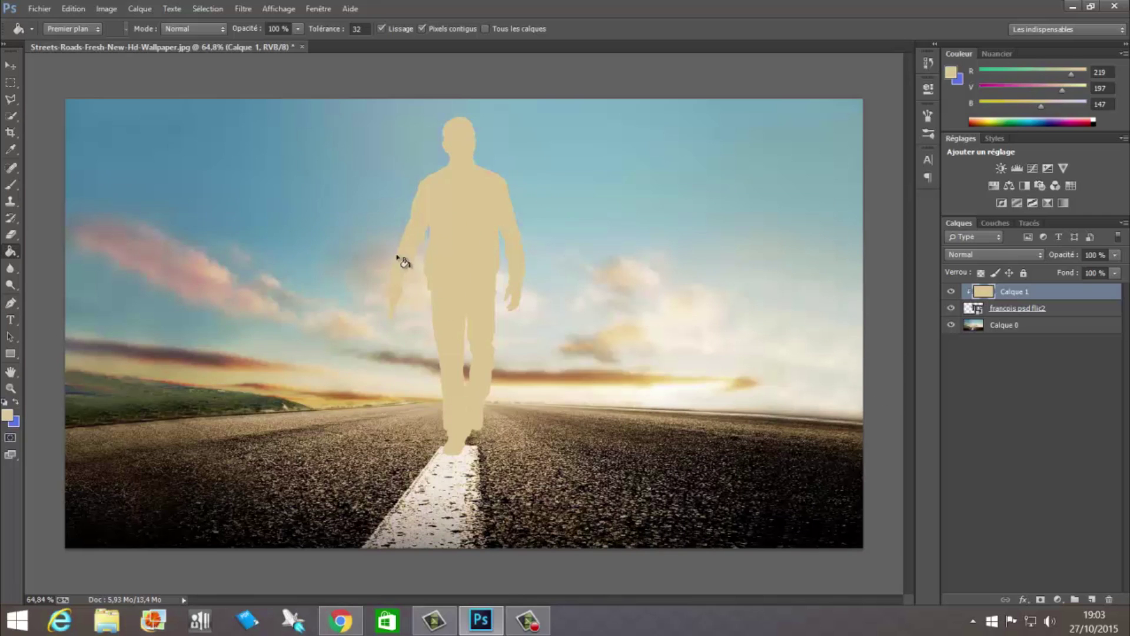
Step: Try blend modes on the beige layer, settle on Produit, and compare the policeman with and without the tint
{"action": "left_click", "coordinate": [998, 253]}
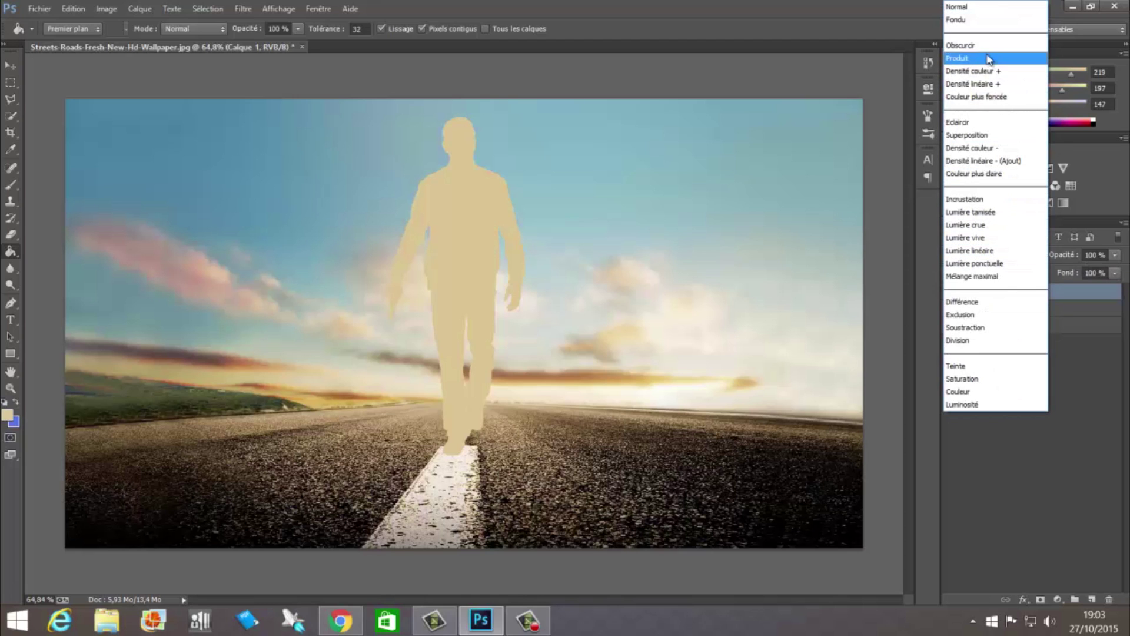
{"action": "left_click", "coordinate": [986, 47]}
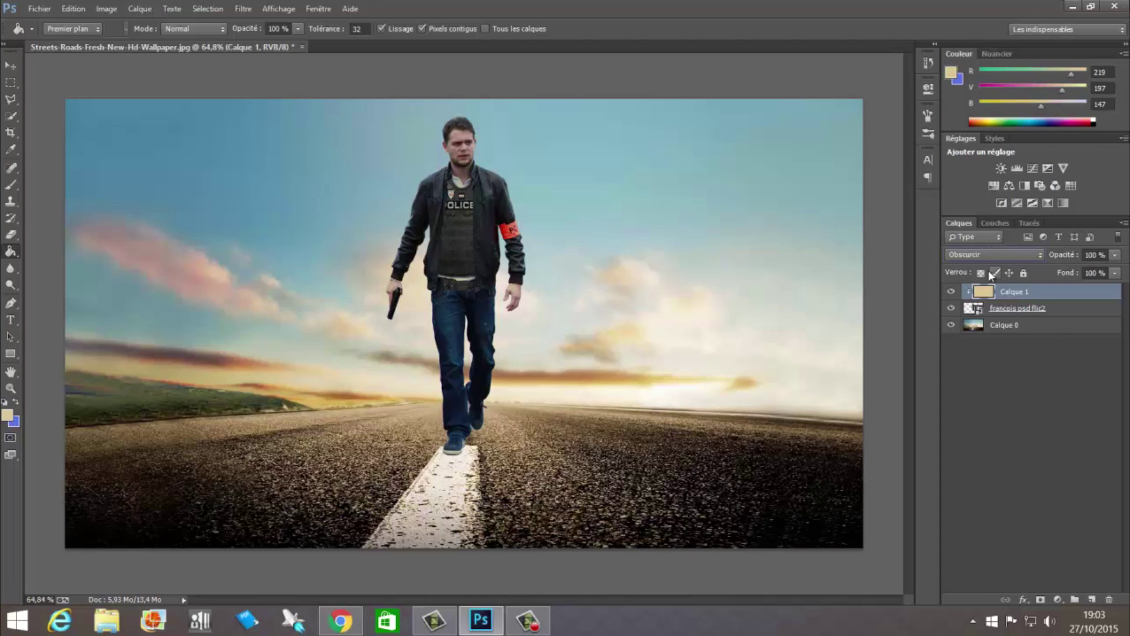
{"action": "scroll", "coordinate": [984, 255], "scroll_direction": "down", "scroll_amount": 1}
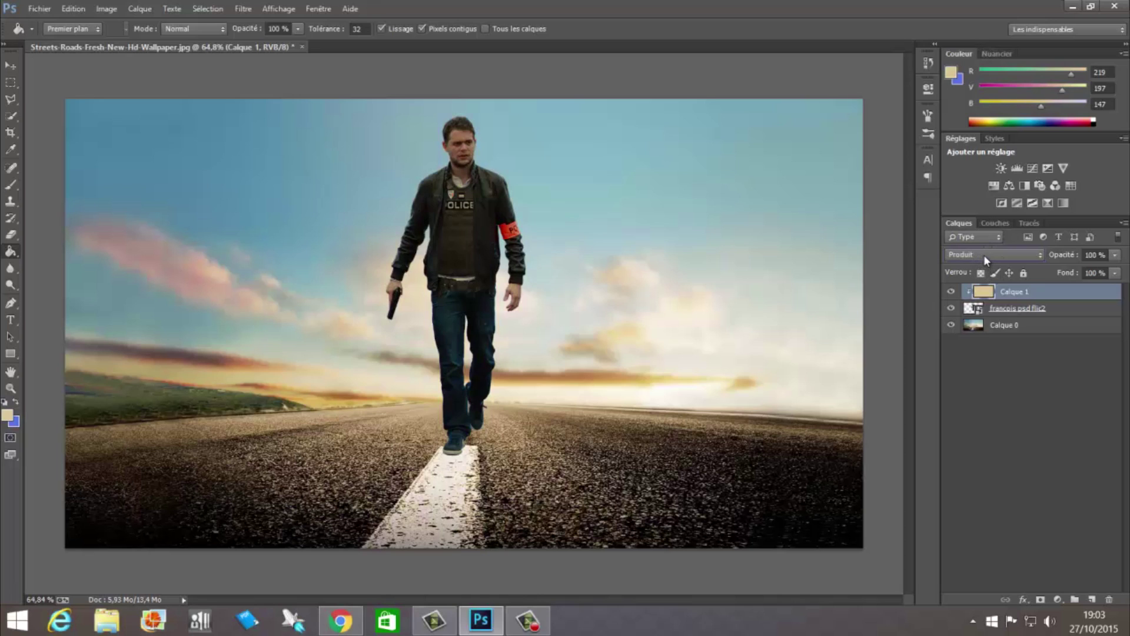
{"action": "scroll", "coordinate": [984, 255], "scroll_direction": "down", "scroll_amount": 2}
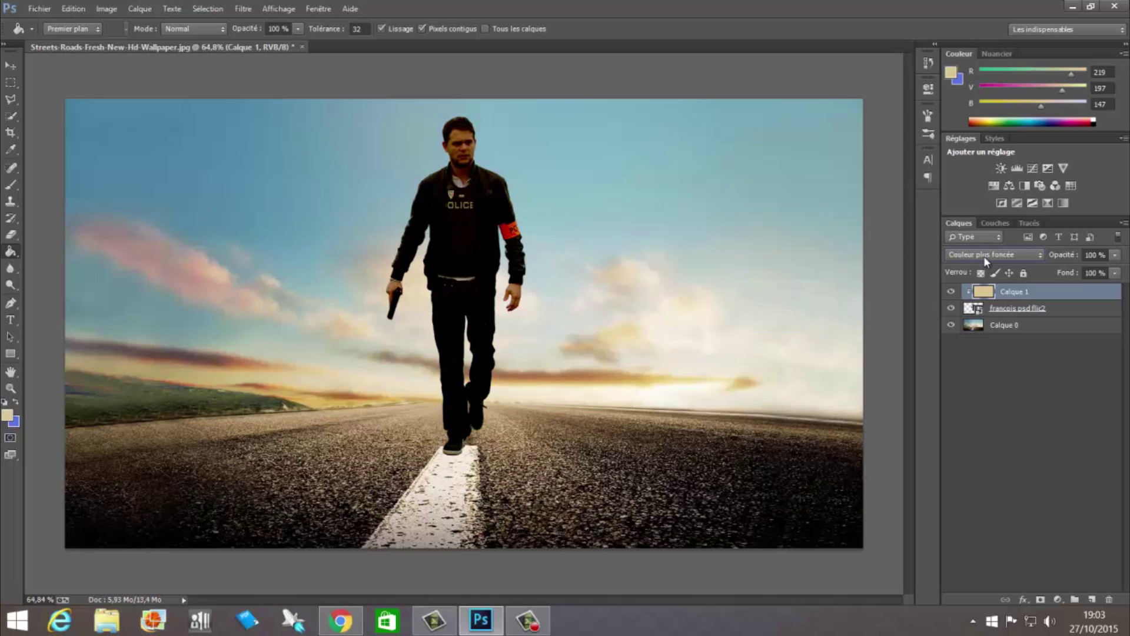
{"action": "scroll", "coordinate": [984, 256], "scroll_direction": "down", "scroll_amount": 1}
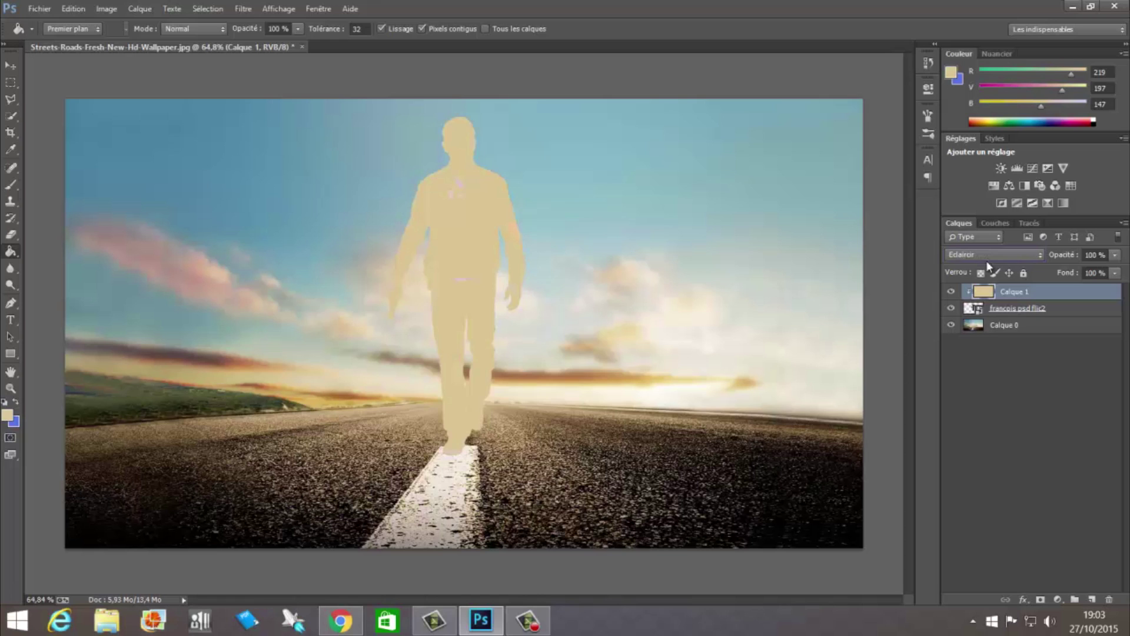
{"action": "scroll", "coordinate": [987, 260], "scroll_direction": "up", "scroll_amount": 3}
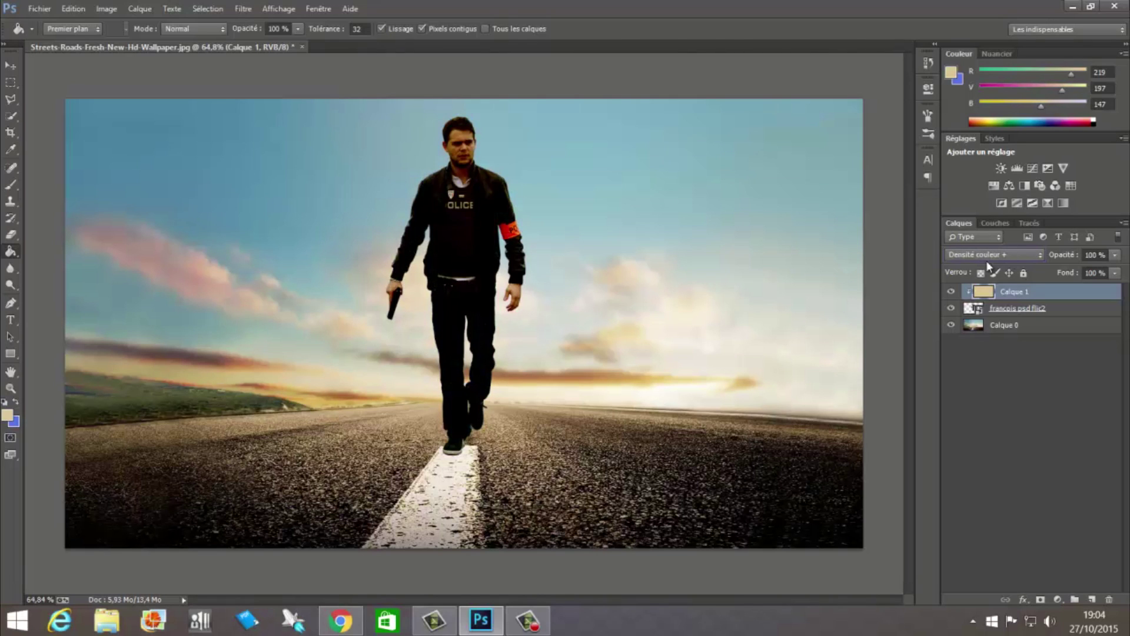
{"action": "scroll", "coordinate": [986, 260], "scroll_direction": "up", "scroll_amount": 1}
{"action": "scroll", "coordinate": [987, 260], "scroll_direction": "down", "scroll_amount": 1}
{"action": "scroll", "coordinate": [986, 260], "scroll_direction": "up", "scroll_amount": 1}
{"action": "scroll", "coordinate": [986, 260], "scroll_direction": "down", "scroll_amount": 1}
{"action": "scroll", "coordinate": [986, 260], "scroll_direction": "up", "scroll_amount": 1}
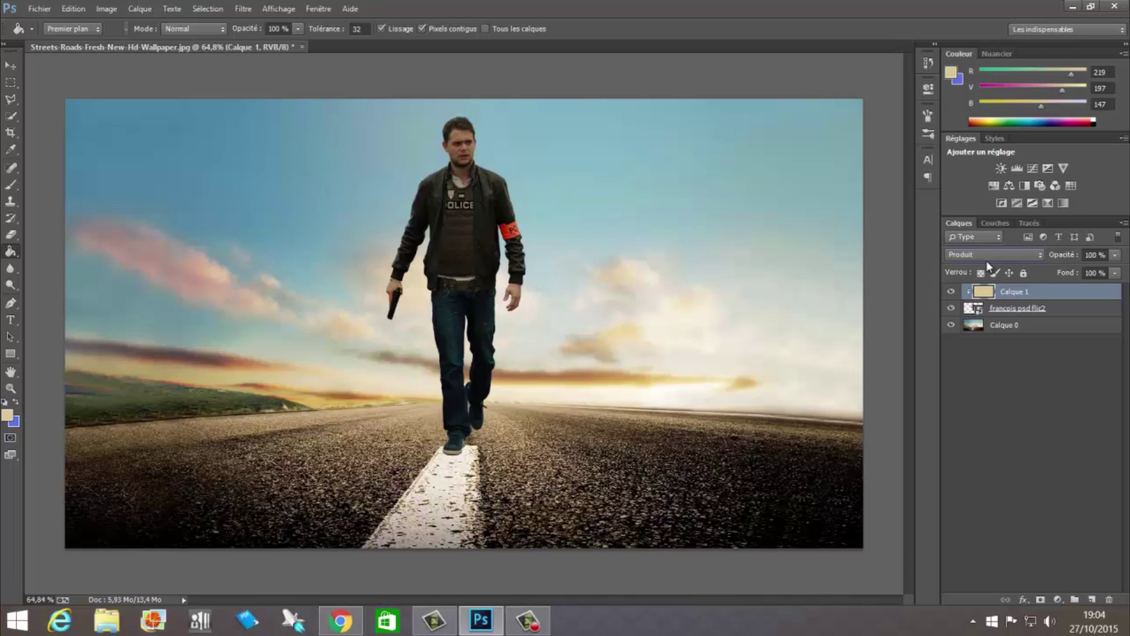
{"action": "left_click", "coordinate": [952, 293]}
{"action": "left_click", "coordinate": [952, 293]}
{"action": "left_click", "coordinate": [952, 292]}
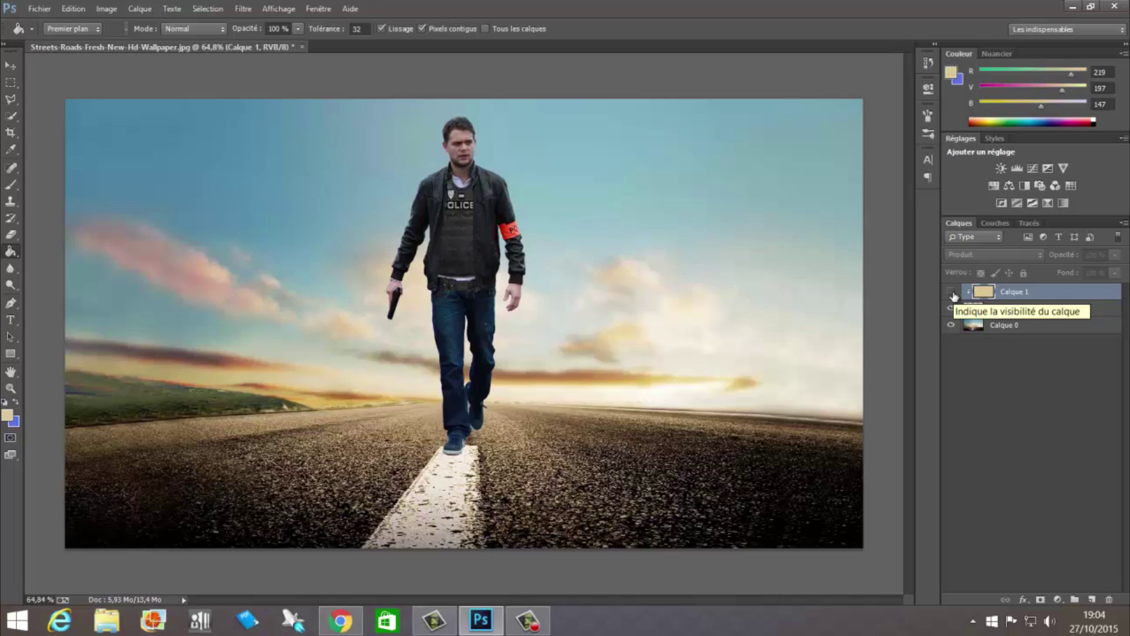
{"action": "left_click", "coordinate": [953, 292]}
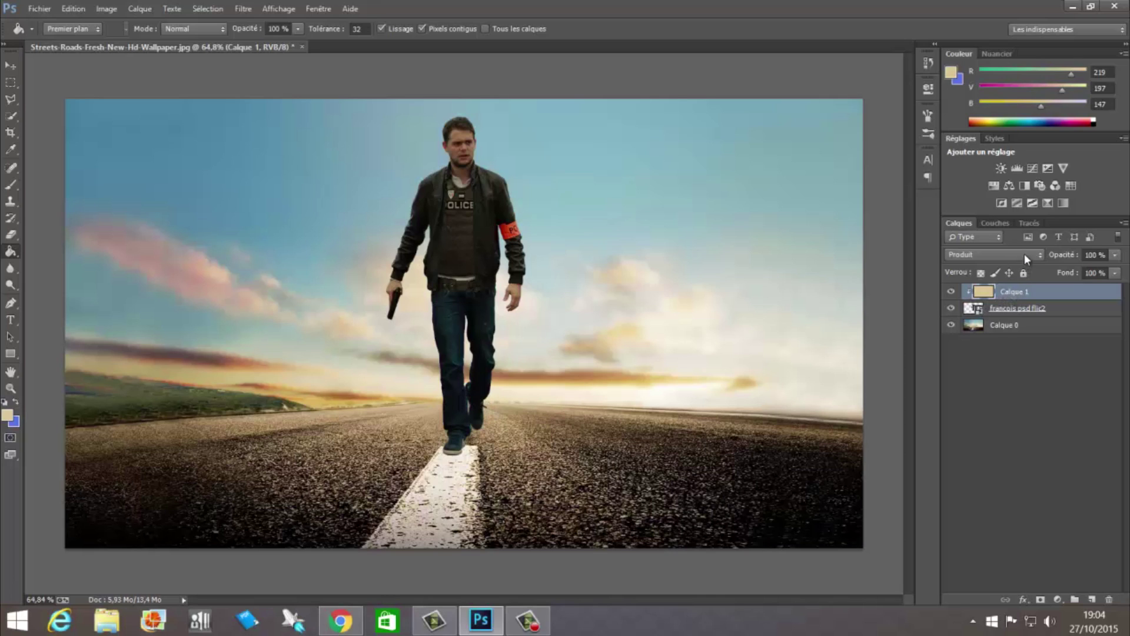
Step: Add an Exposition adjustment layer clipped to the policeman and set its exposure to -0.78
{"action": "left_click", "coordinate": [1048, 171]}
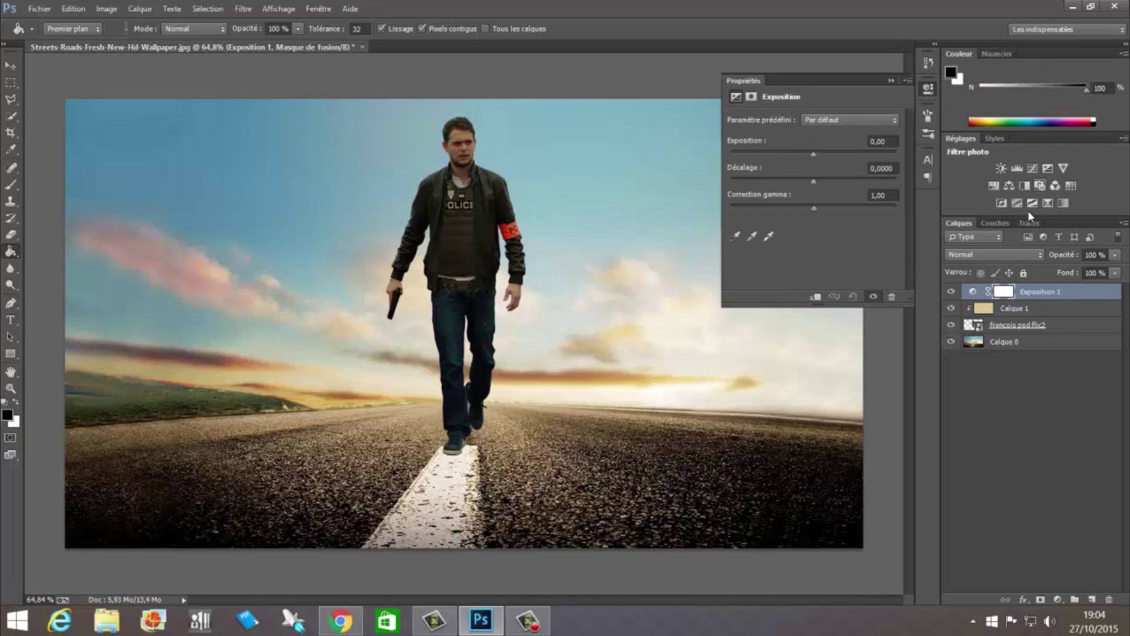
{"action": "left_click", "coordinate": [984, 297], "text": "alt"}
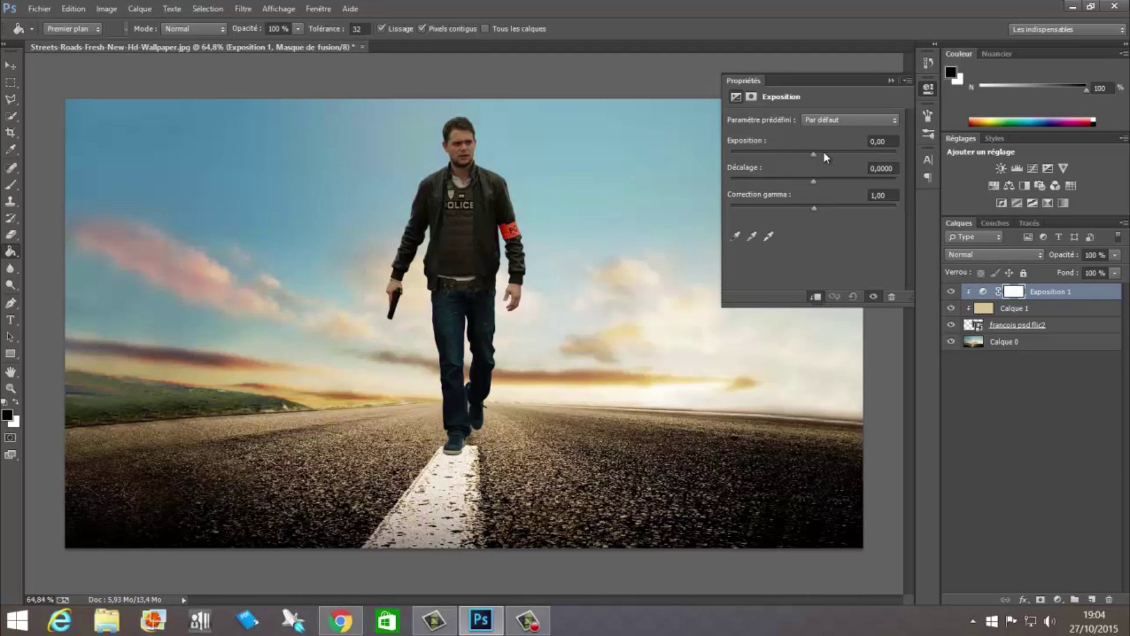
{"action": "left_click_drag", "start_coordinate": [814, 153], "coordinate": [803, 150]}
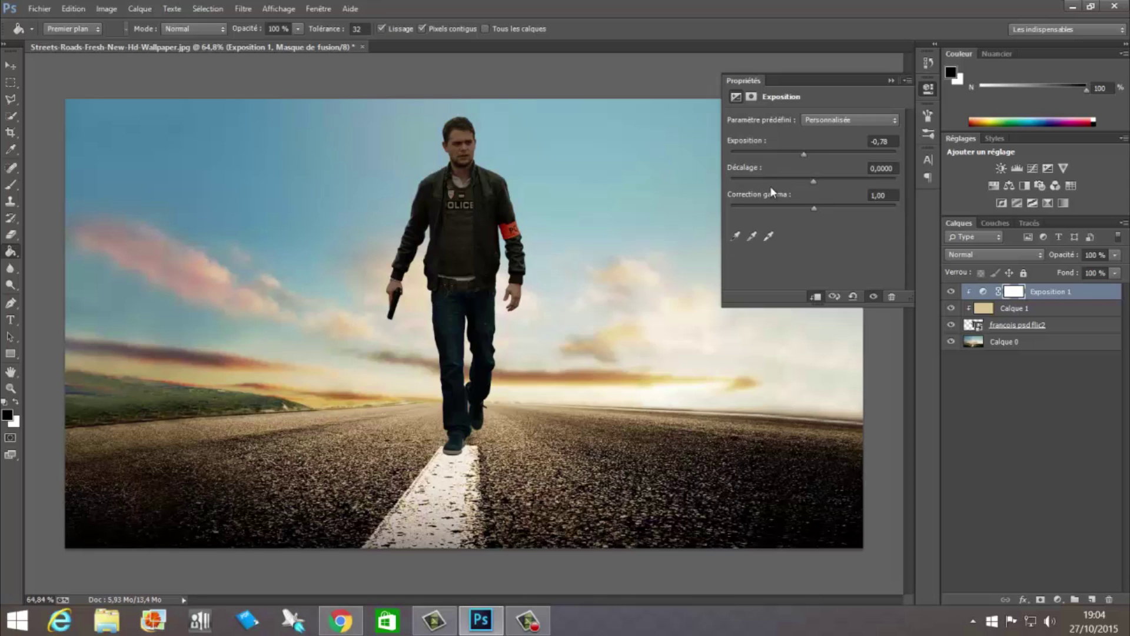
{"action": "left_click", "coordinate": [890, 80]}
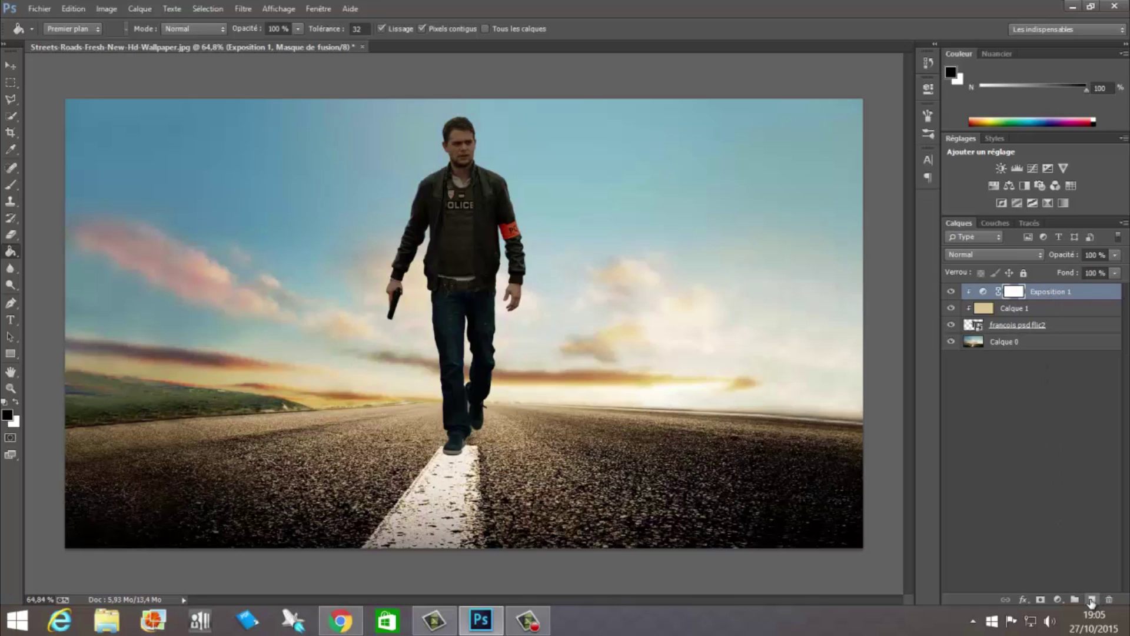
Step: Duplicate the policeman layer and move the untinted original horizontally to stand to the right of the tinted copy
{"action": "left_click", "coordinate": [1012, 329]}
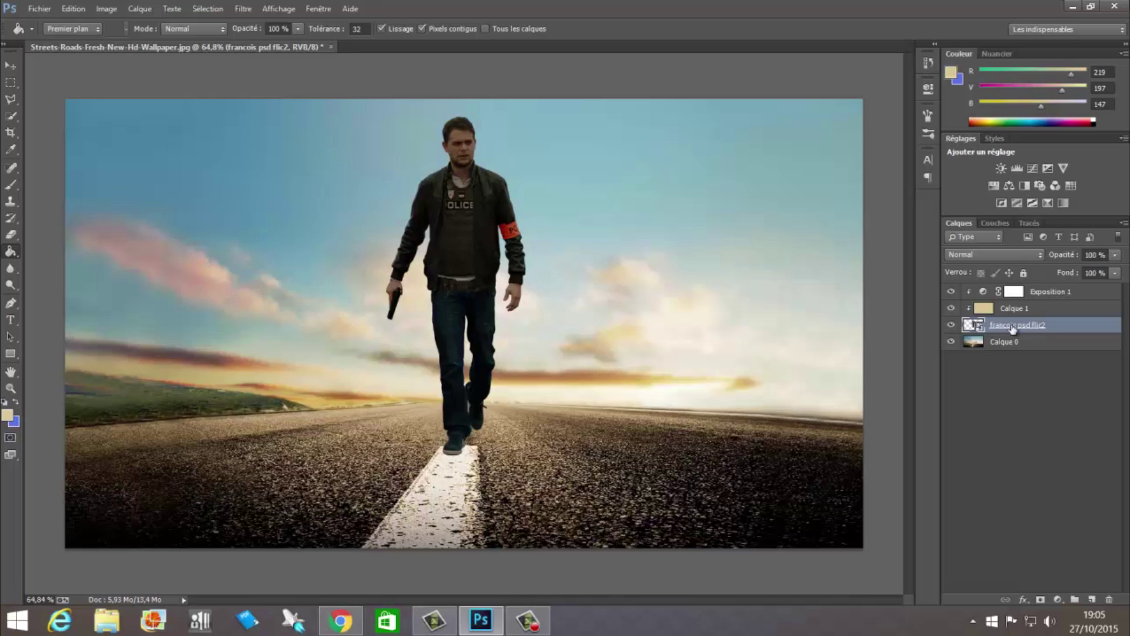
{"action": "key", "text": "ctrl+j"}
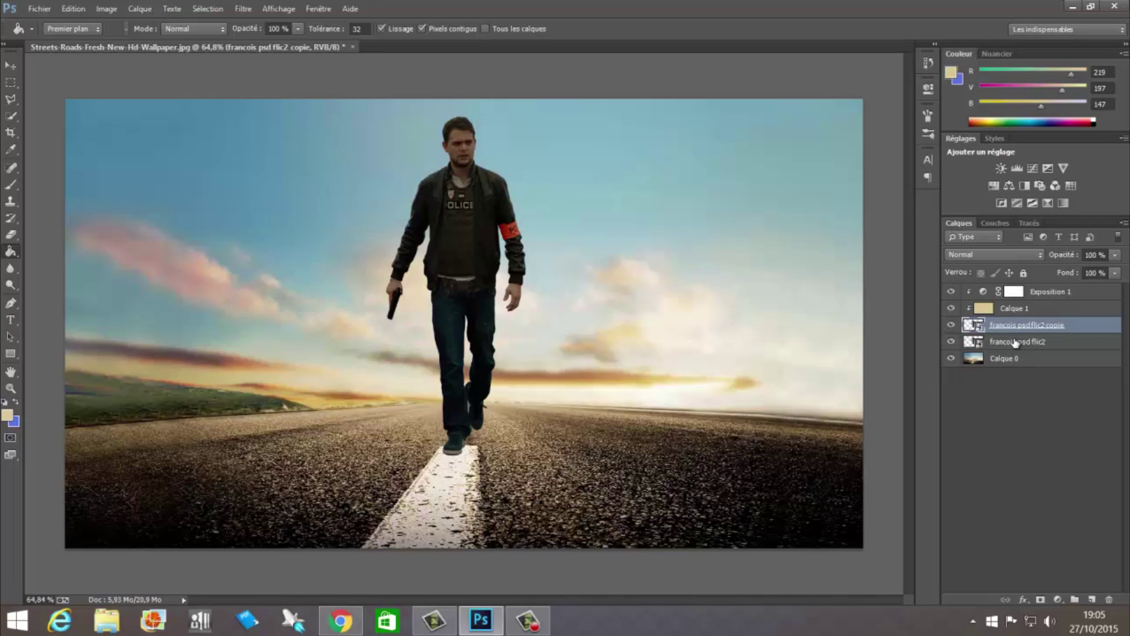
{"action": "left_click", "coordinate": [1015, 341]}
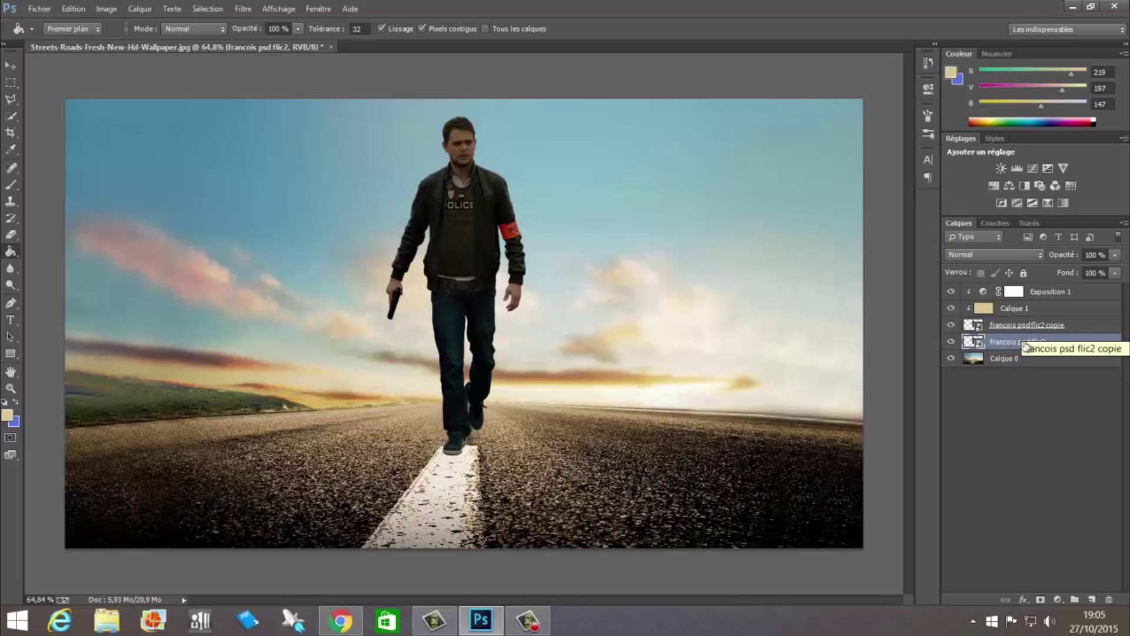
{"action": "left_click", "coordinate": [8, 67]}
{"action": "left_click_drag", "start_coordinate": [388, 358], "coordinate": [551, 359]}
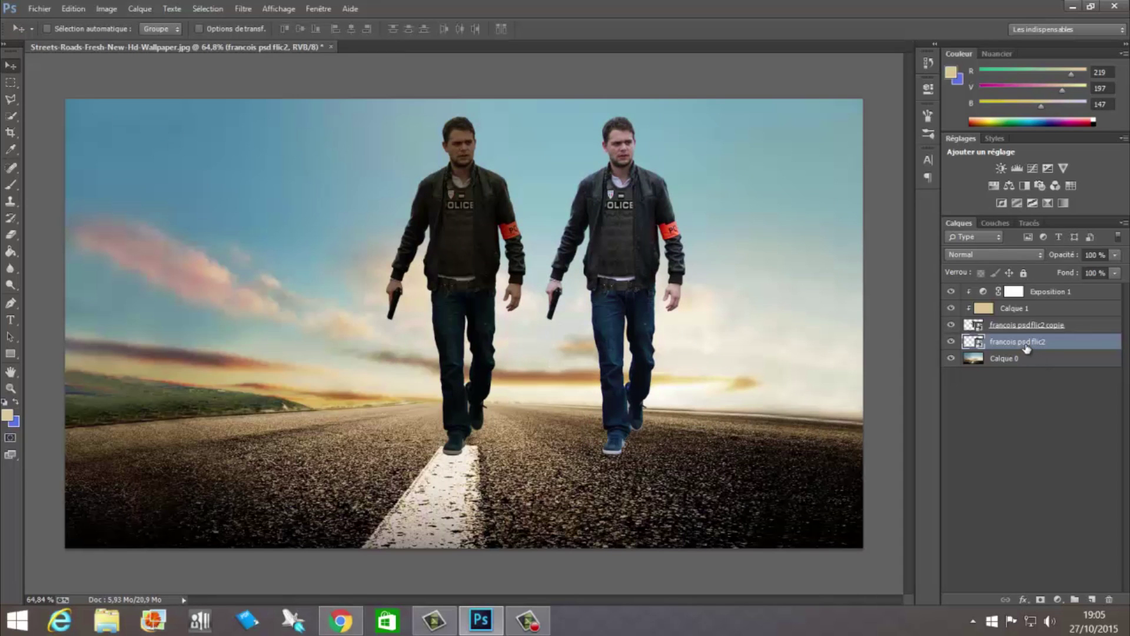
Step: Add a new layer clipped to the untinted policeman and fill it with black 000000
{"action": "left_click", "coordinate": [1091, 599]}
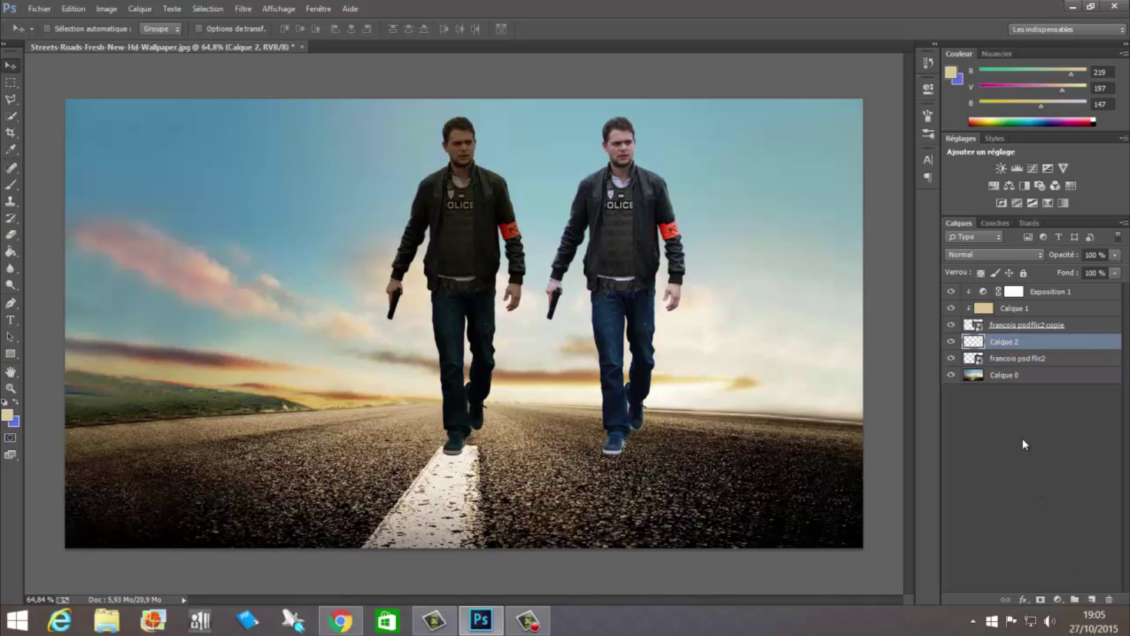
{"action": "left_click_drag", "start_coordinate": [1004, 349], "coordinate": [1001, 343]}
{"action": "left_click", "coordinate": [1001, 343], "text": "alt"}
{"action": "left_click", "coordinate": [7, 415]}
{"action": "left_click_drag", "start_coordinate": [719, 153], "coordinate": [602, 286]}
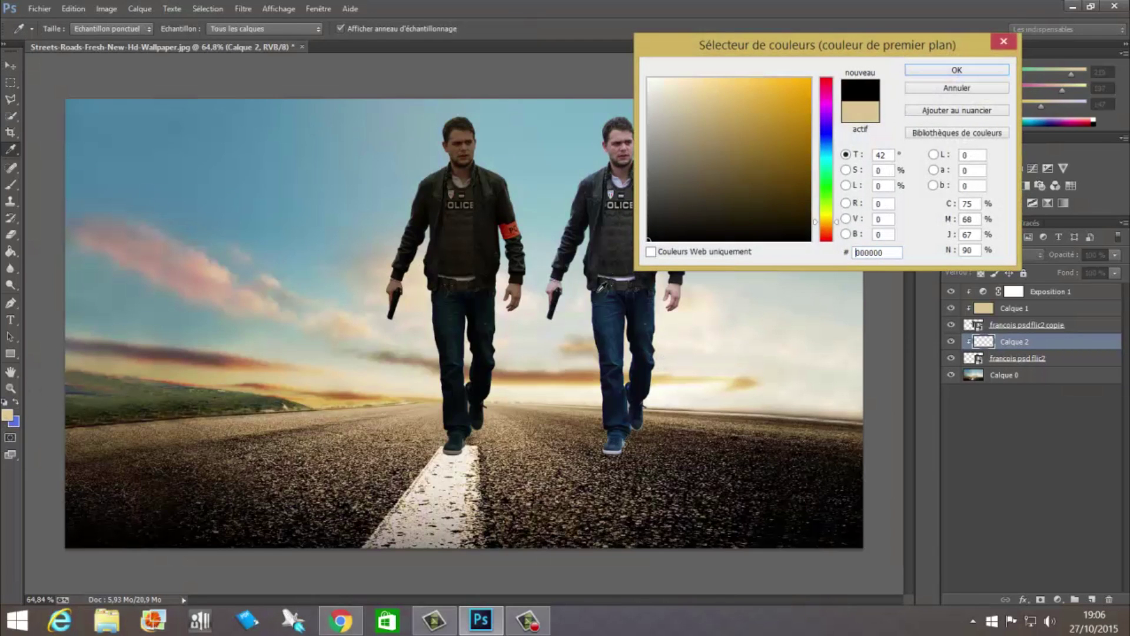
{"action": "left_click", "coordinate": [931, 74]}
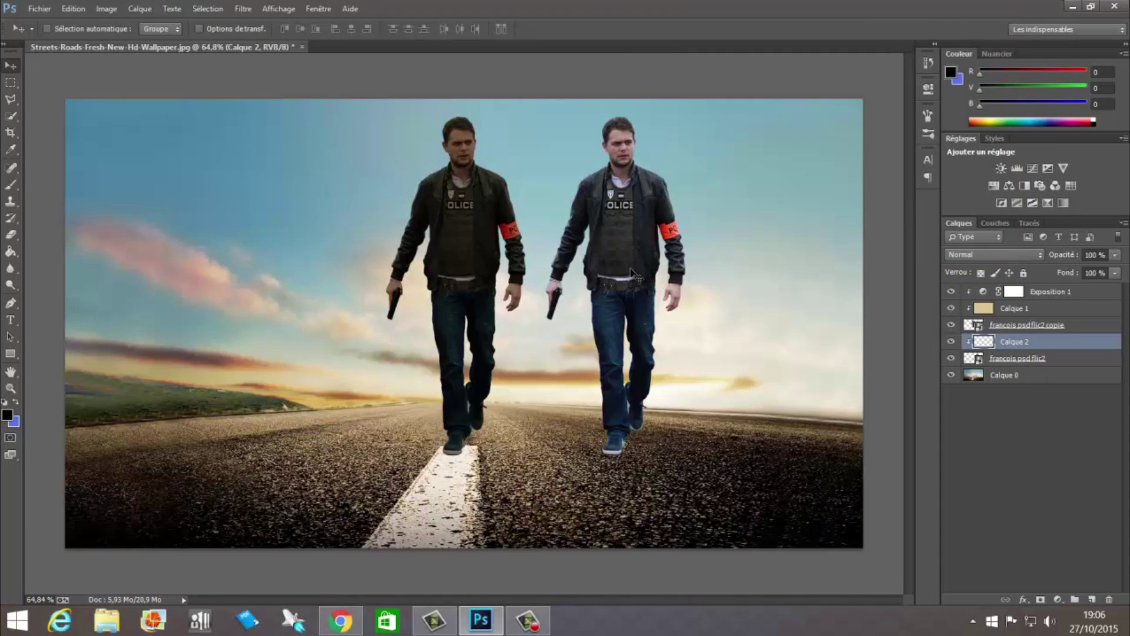
{"action": "left_click", "coordinate": [11, 251]}
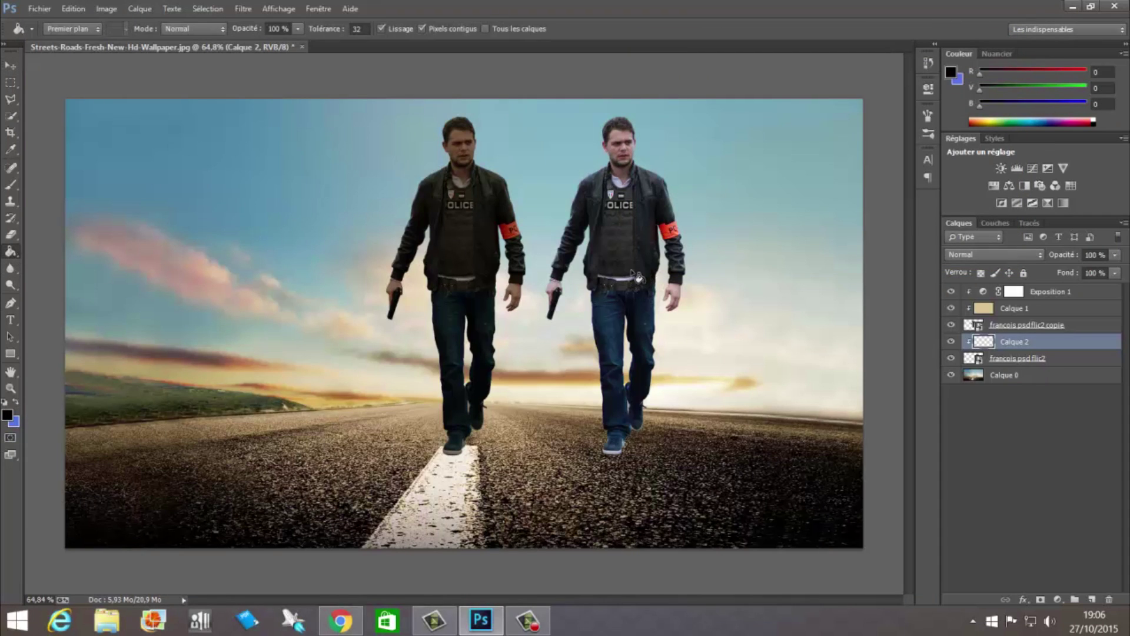
{"action": "left_click", "coordinate": [641, 275]}
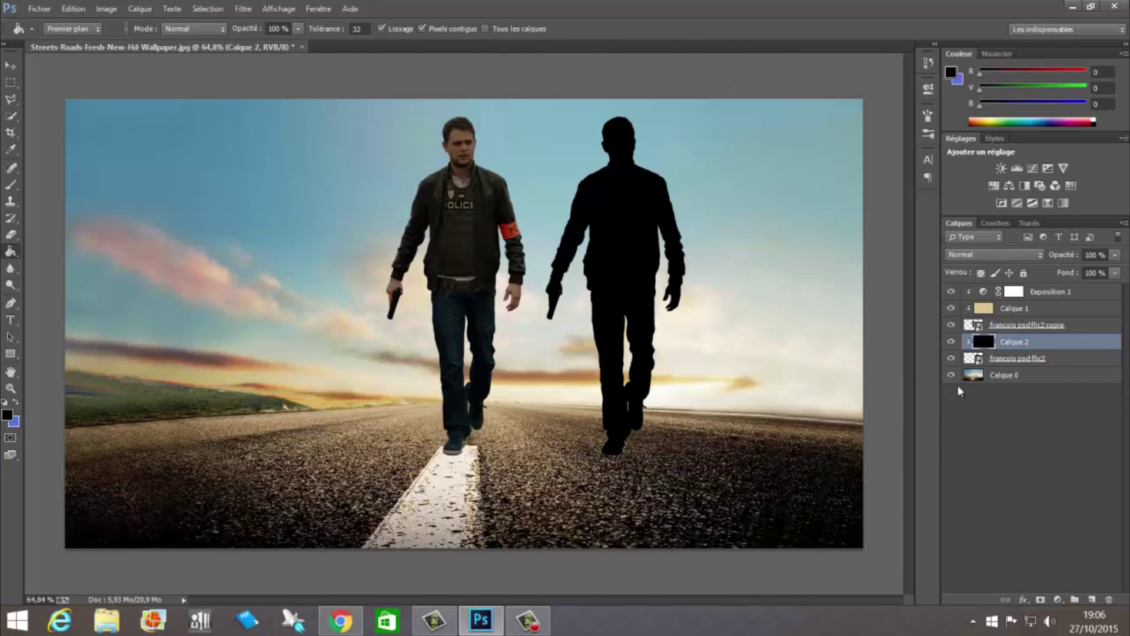
Step: Flip the black policeman silhouette upside down with Symétrie axe vertical
{"action": "left_click", "coordinate": [1024, 364]}
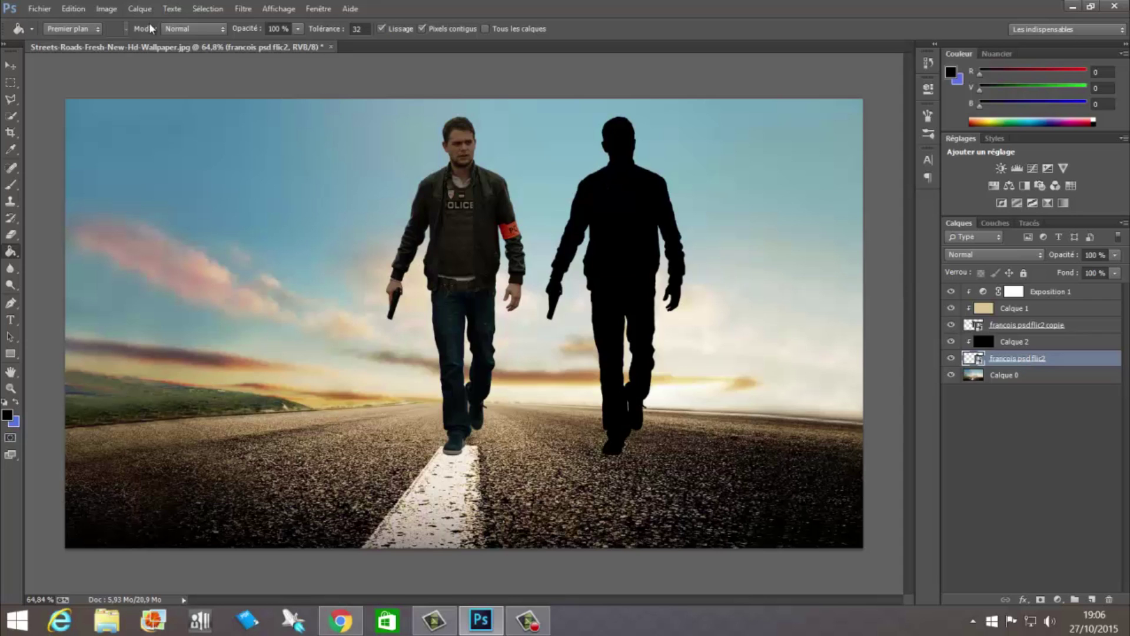
{"action": "left_click", "coordinate": [76, 9]}
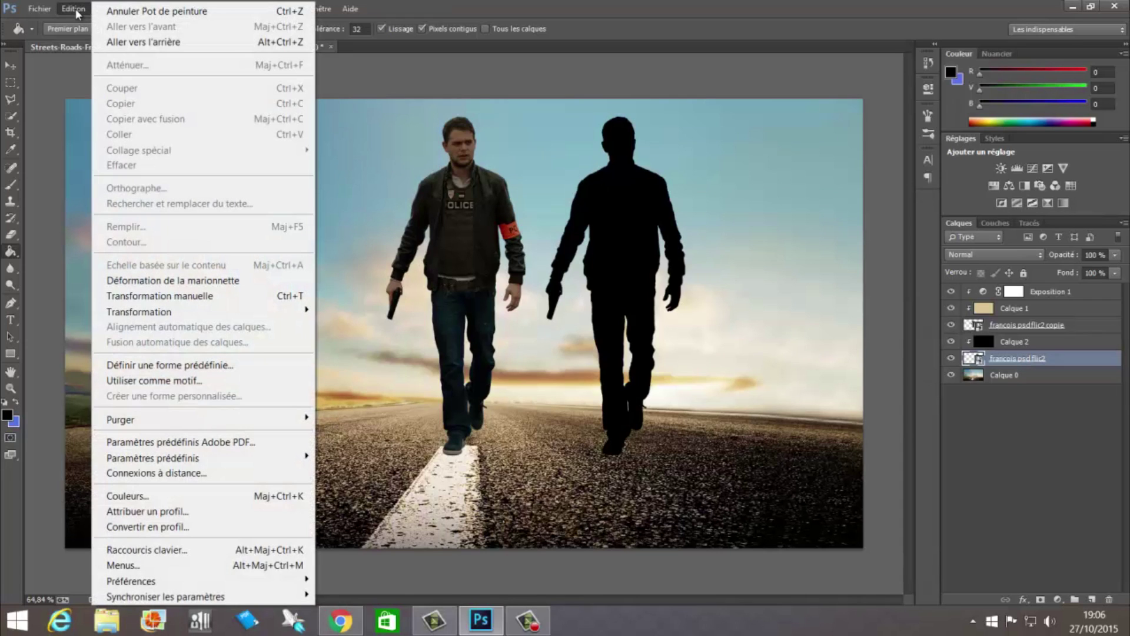
{"action": "mouse_move", "coordinate": [259, 311]}
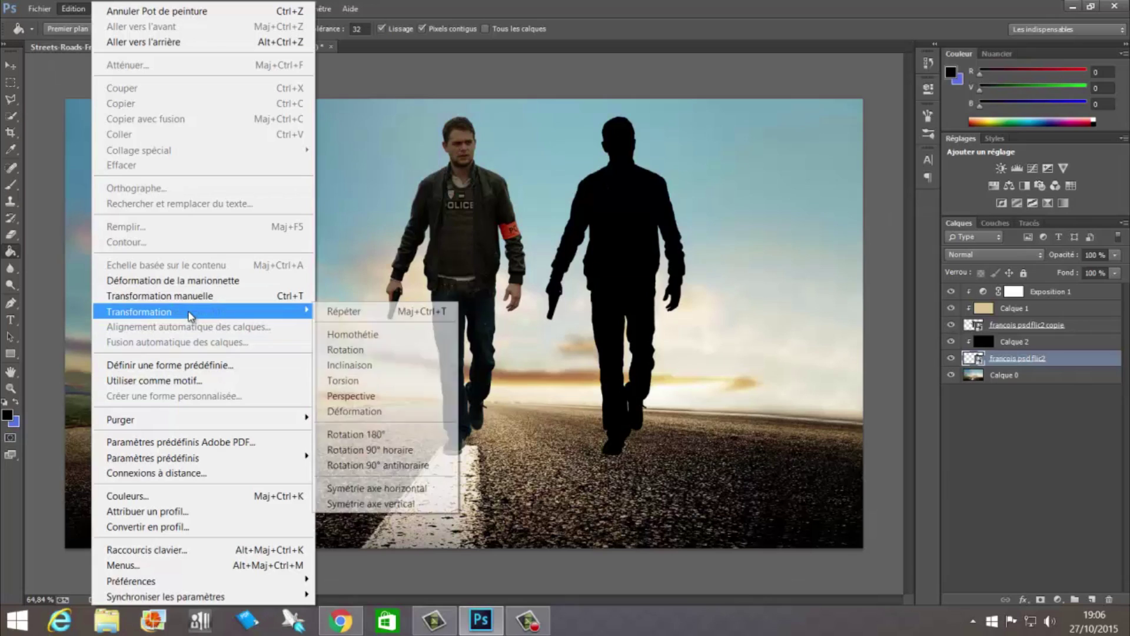
{"action": "left_click", "coordinate": [402, 504]}
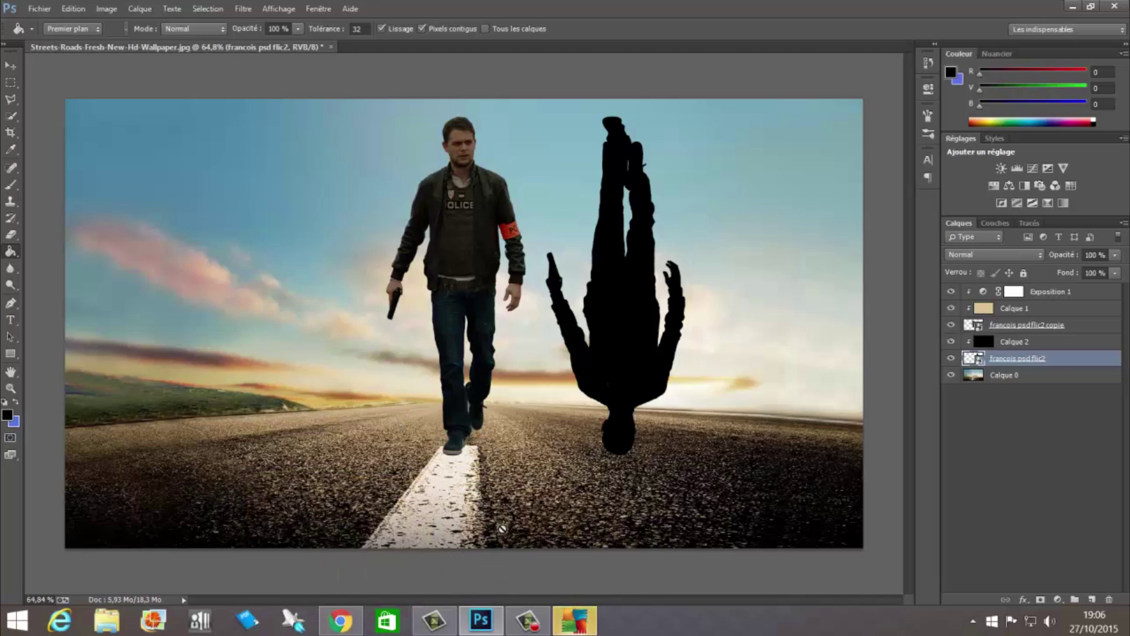
Step: Move the silhouette about 12 cm right and 1 cm up, and shift the tinted policeman slightly to the right
{"action": "left_click", "coordinate": [11, 66]}
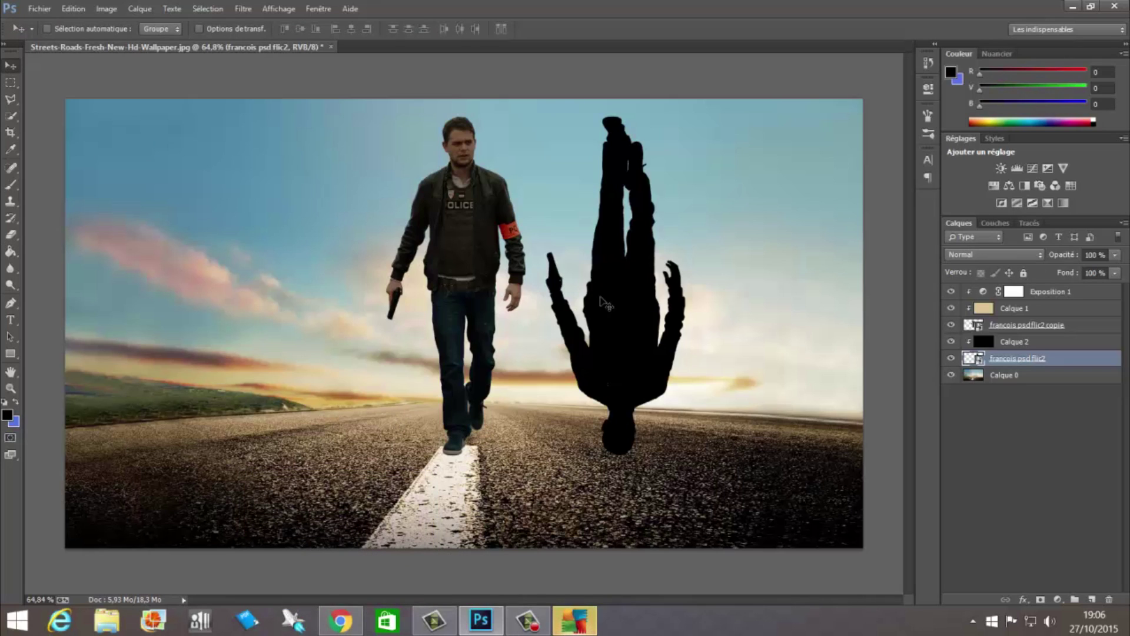
{"action": "left_click_drag", "start_coordinate": [624, 336], "coordinate": [766, 324]}
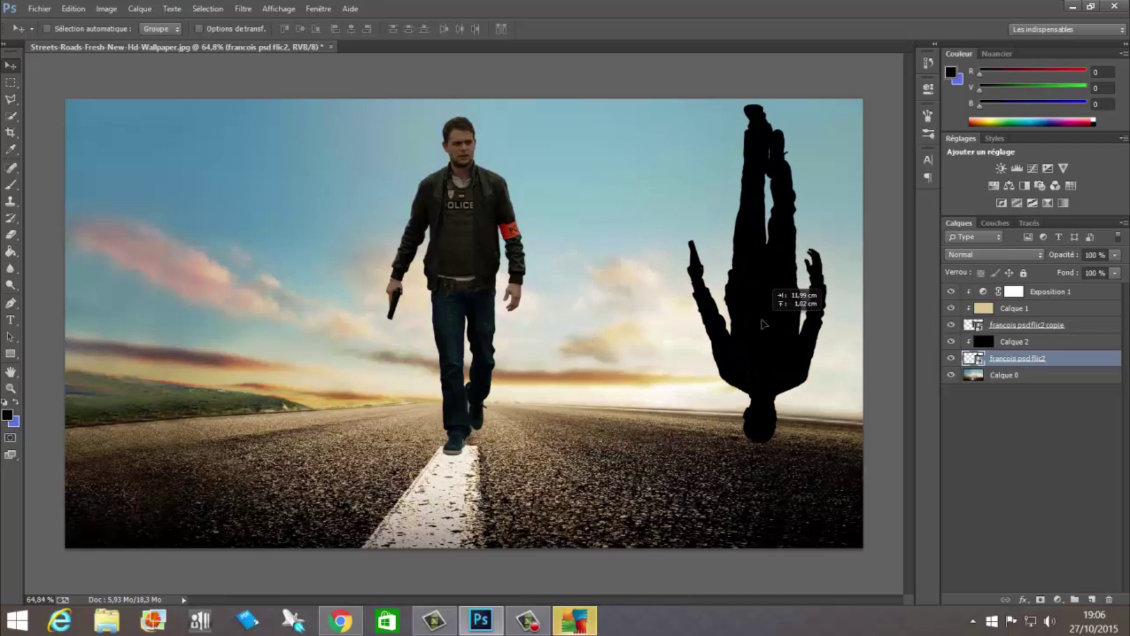
{"action": "left_click", "coordinate": [995, 329]}
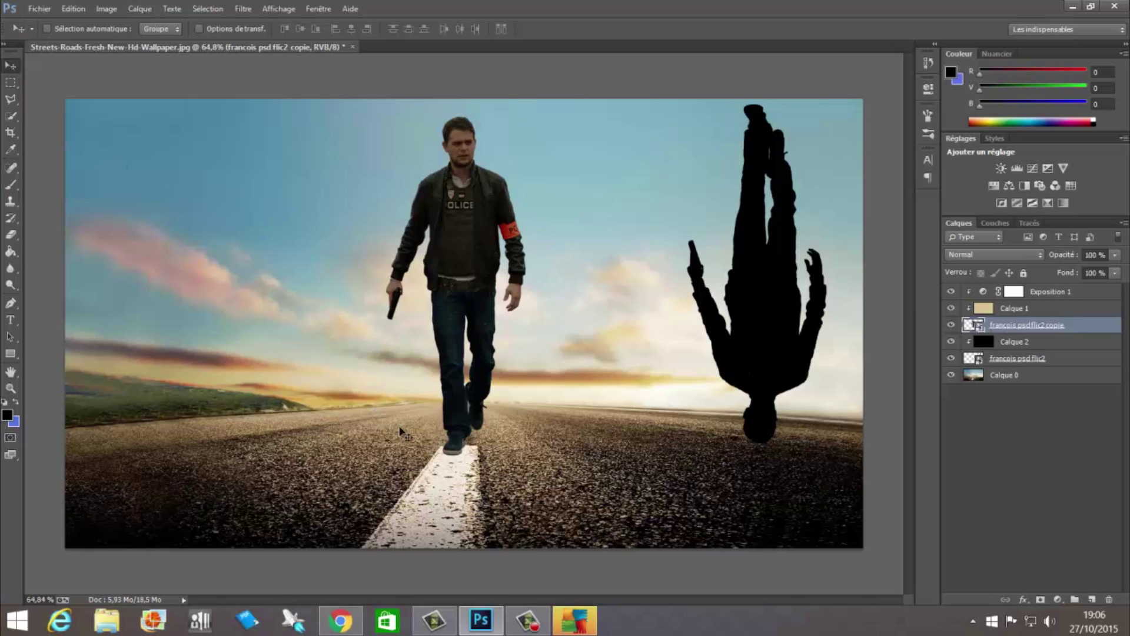
{"action": "left_click_drag", "start_coordinate": [400, 432], "coordinate": [443, 431]}
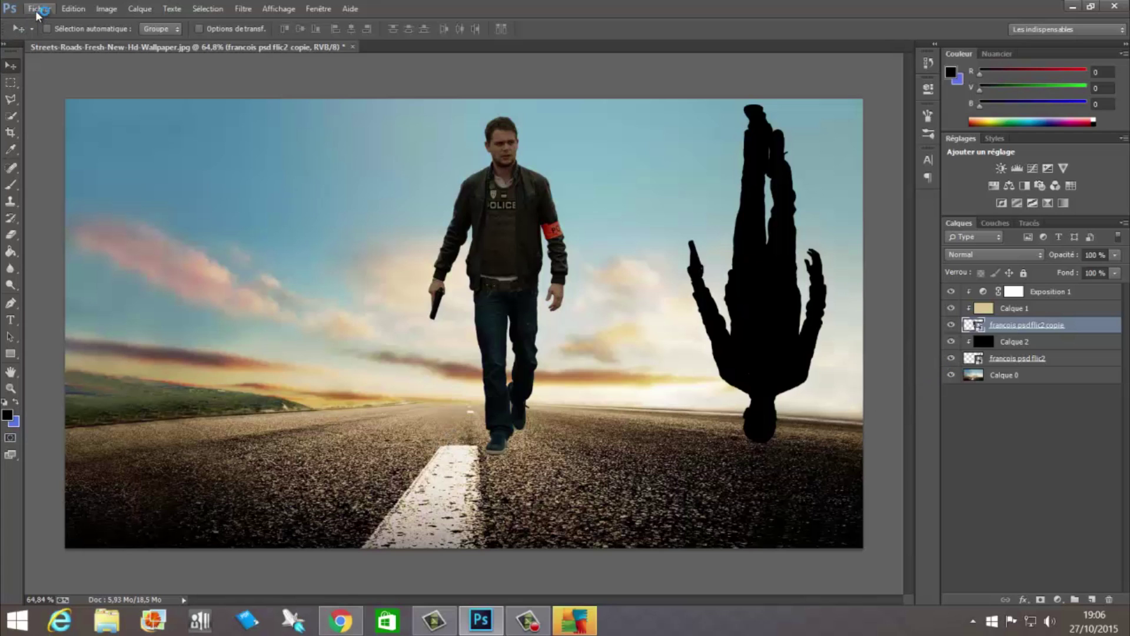
{"action": "left_click", "coordinate": [69, 8]}
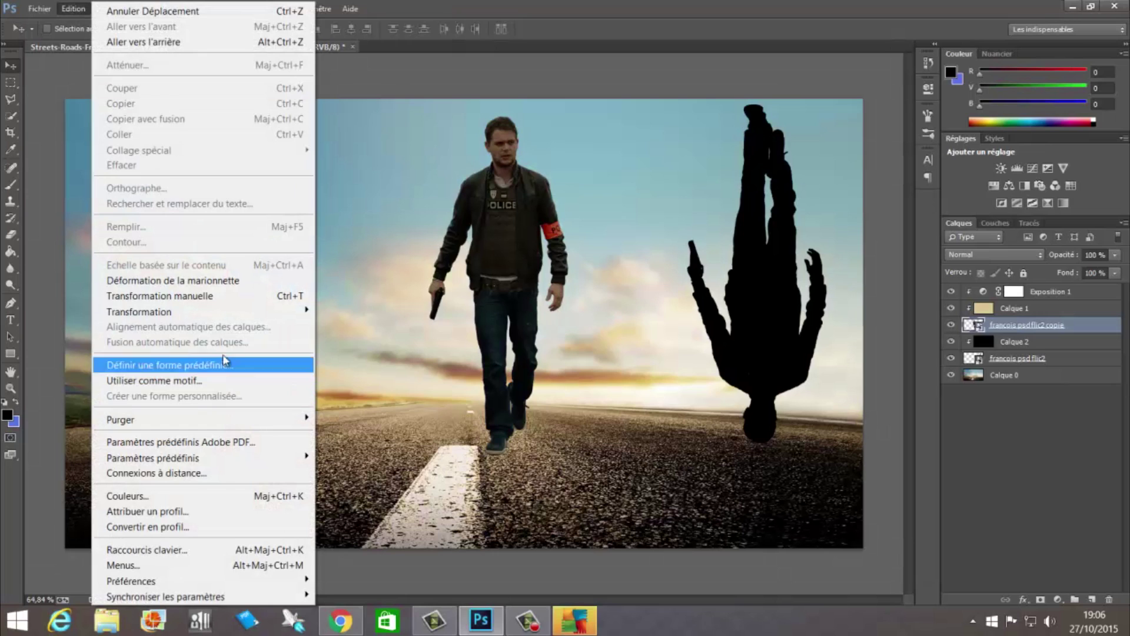
{"action": "mouse_move", "coordinate": [198, 313]}
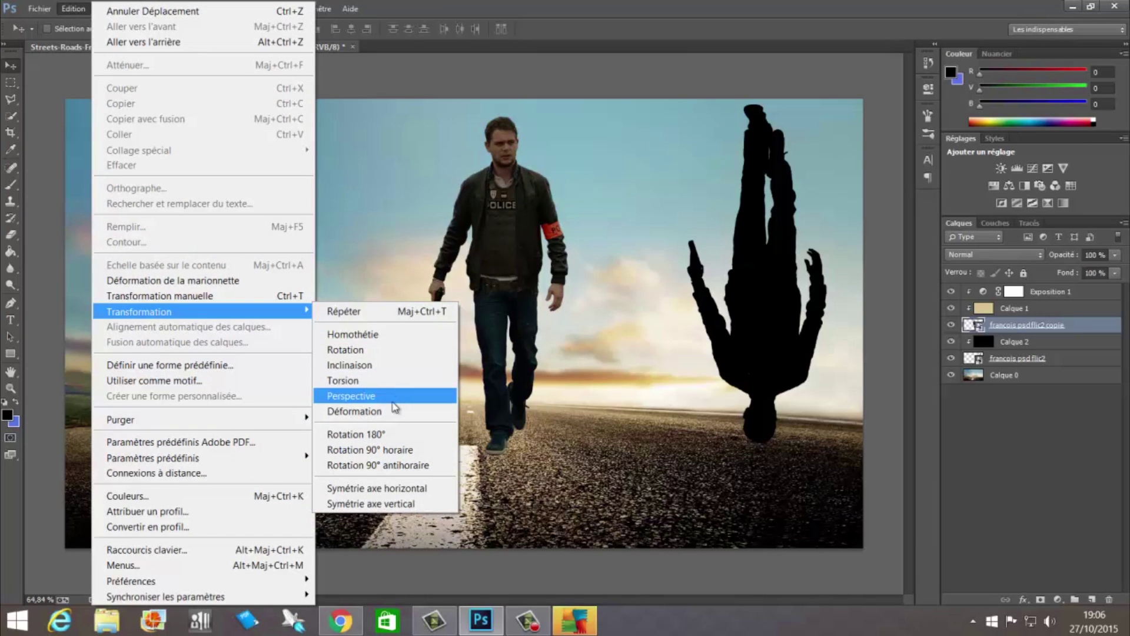
{"action": "left_click", "coordinate": [386, 365]}
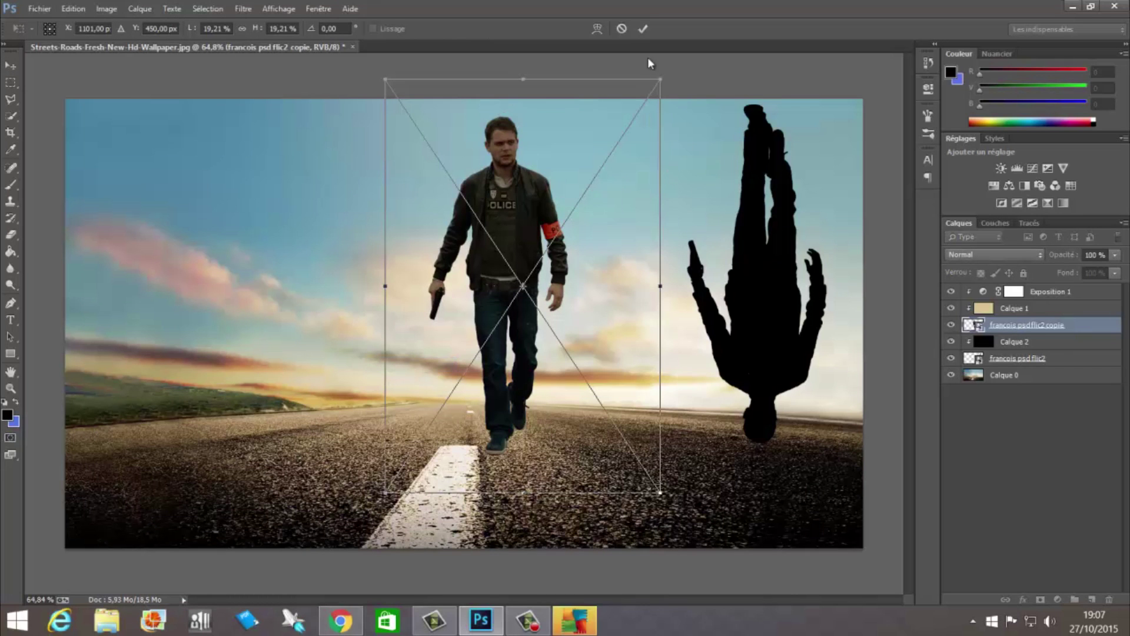
{"action": "left_click", "coordinate": [619, 30]}
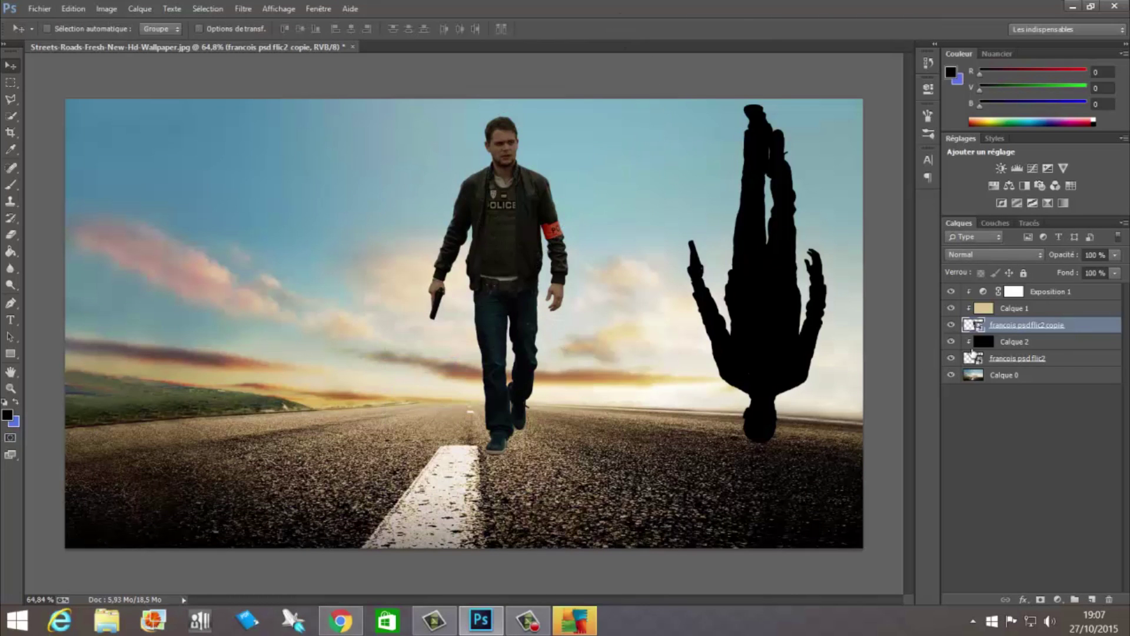
Step: Start an Inclinaison transform on the black silhouette and move it leftward, right beside the tinted policeman
{"action": "left_click", "coordinate": [1012, 363]}
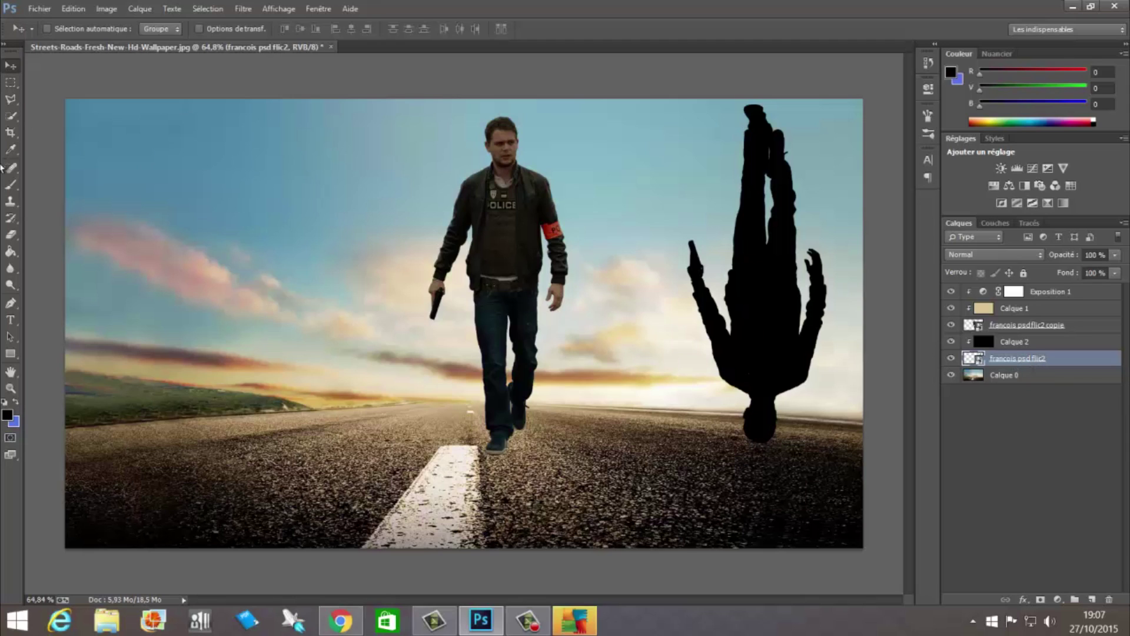
{"action": "left_click", "coordinate": [72, 8]}
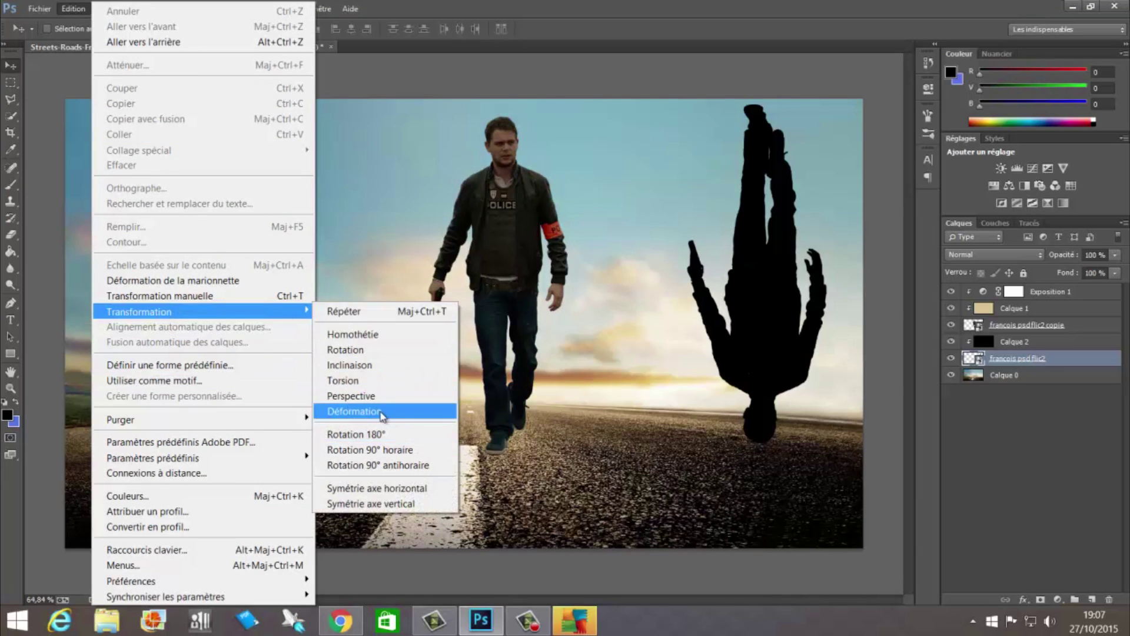
{"action": "left_click", "coordinate": [353, 364]}
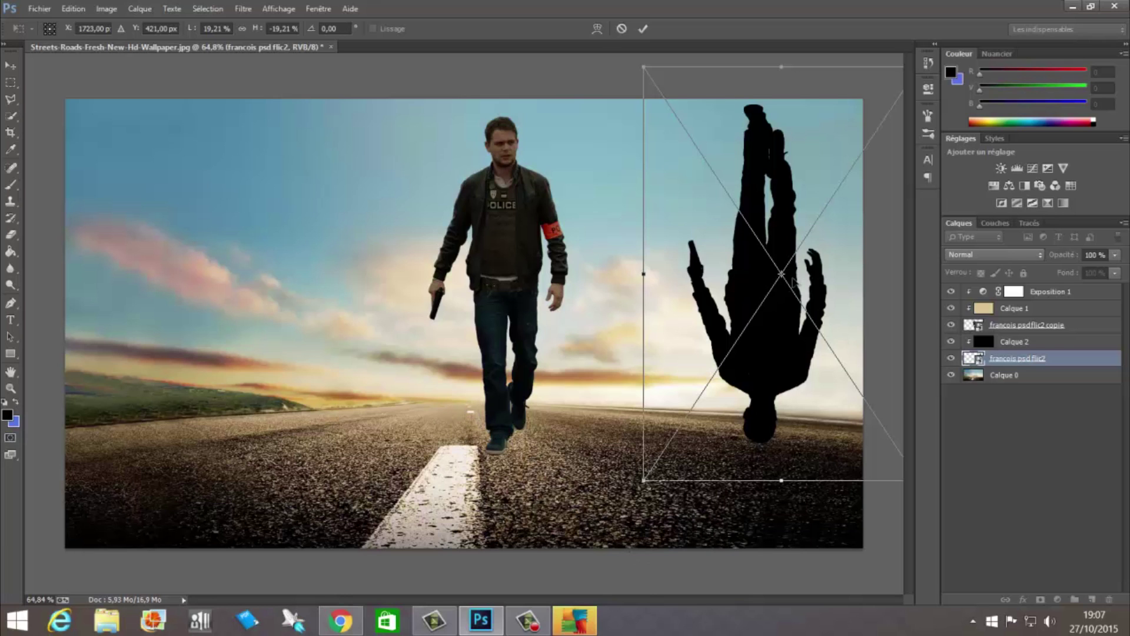
{"action": "left_click_drag", "start_coordinate": [772, 325], "coordinate": [641, 306]}
{"action": "right_click", "coordinate": [492, 502]}
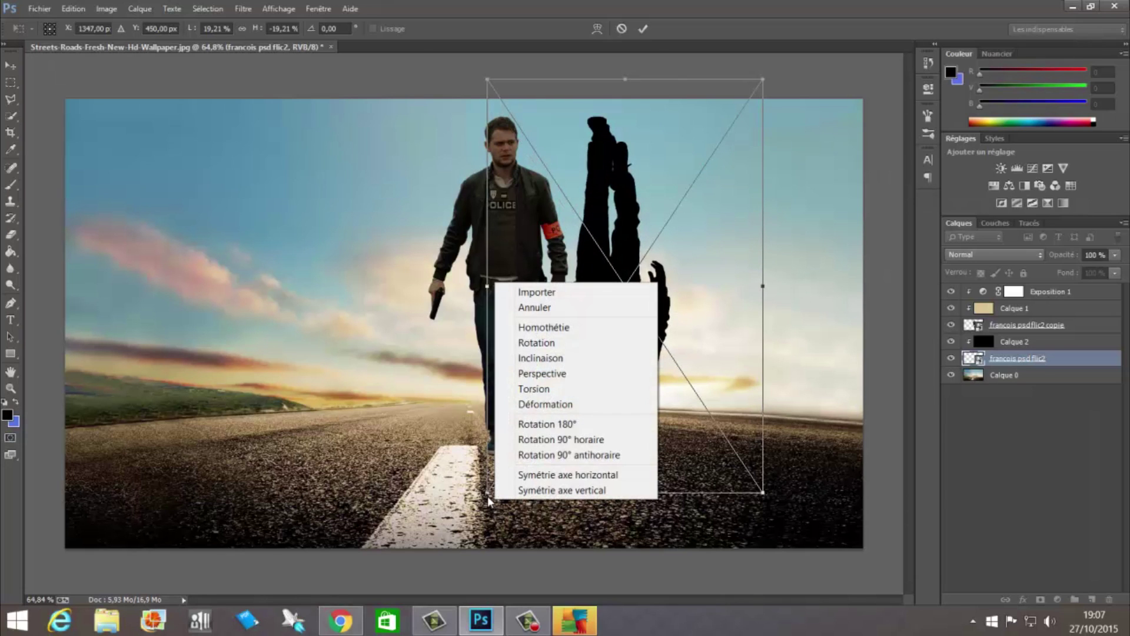
{"action": "left_click", "coordinate": [483, 504]}
{"action": "left_click_drag", "start_coordinate": [486, 495], "coordinate": [546, 478]}
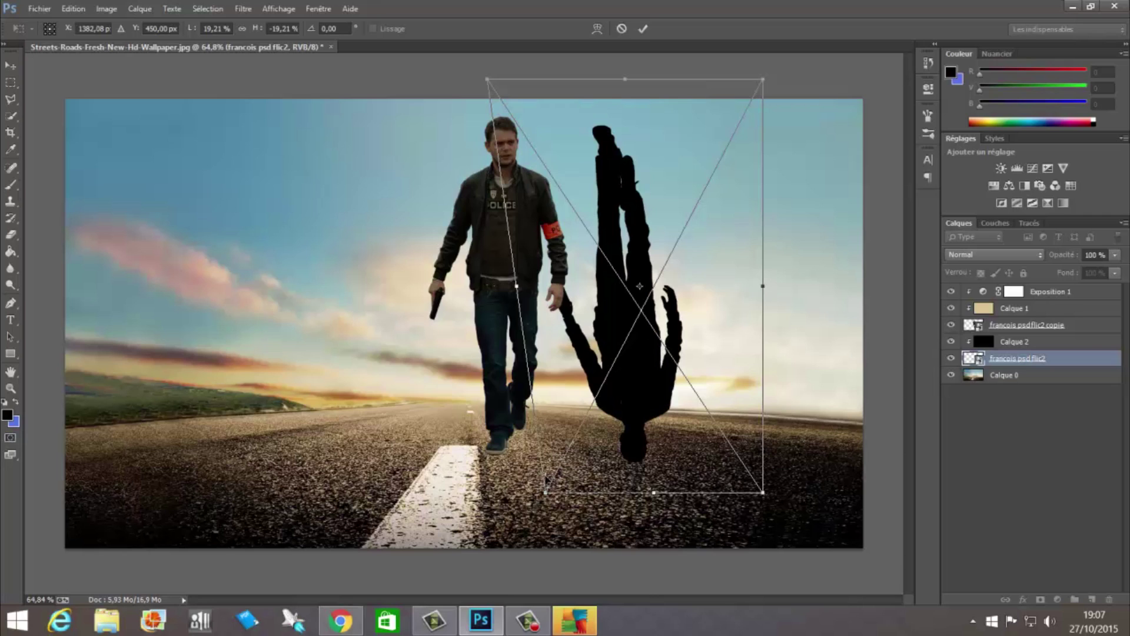
{"action": "key", "text": "ctrl+z"}
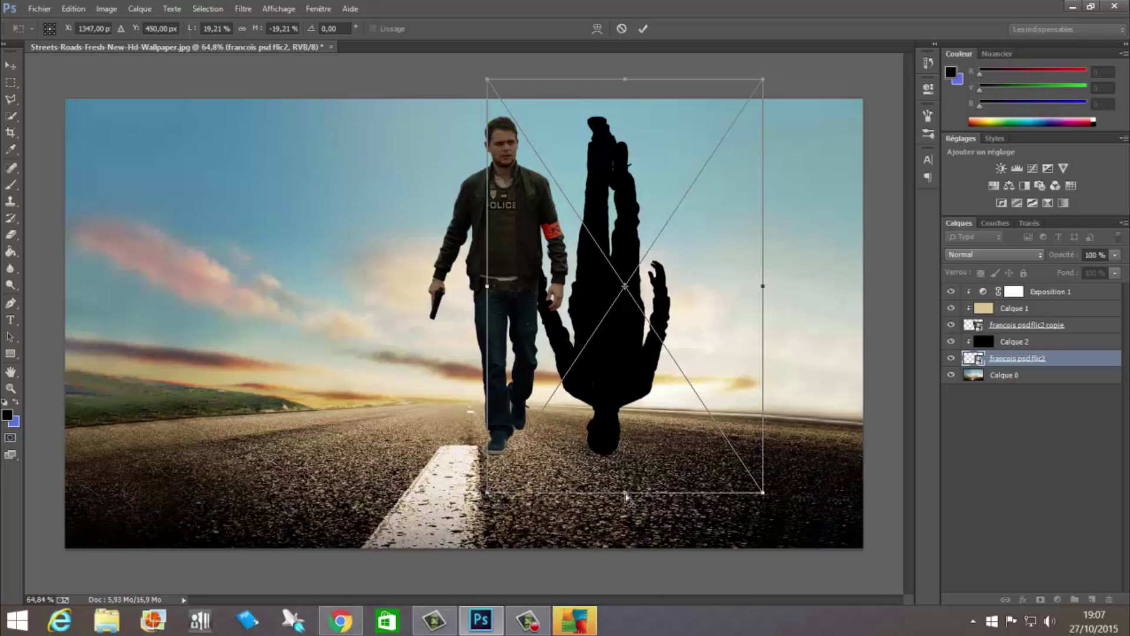
Step: Skew the silhouette's lower edge to the right so the figure leans diagonally, and apply the transform
{"action": "left_click_drag", "start_coordinate": [627, 494], "coordinate": [823, 433]}
{"action": "left_click", "coordinate": [643, 29]}
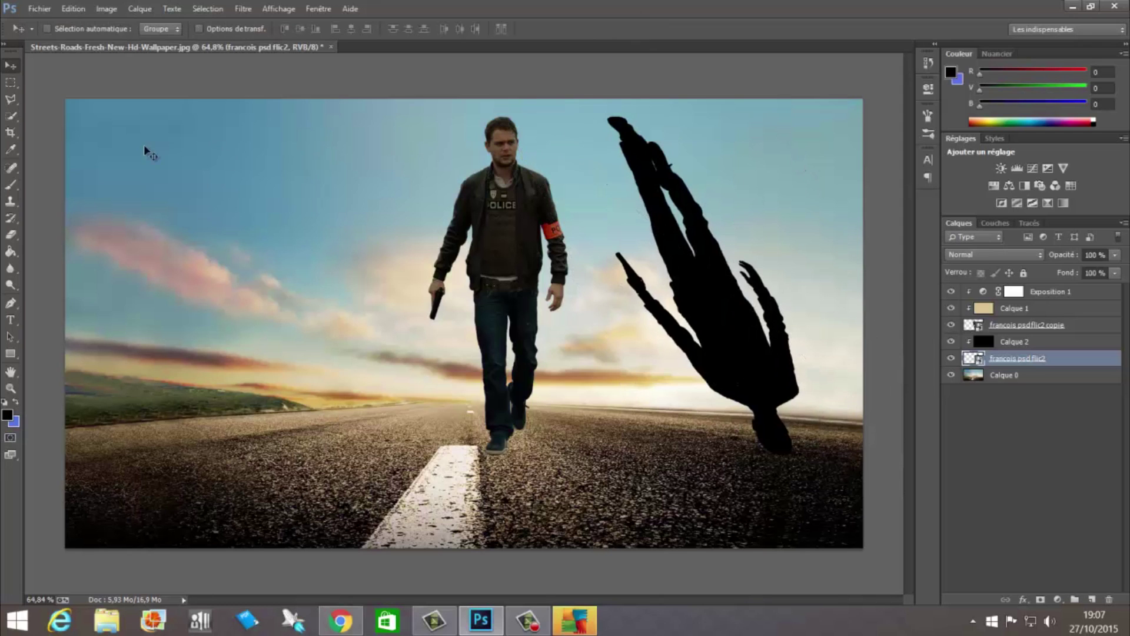
{"action": "left_click", "coordinate": [73, 14]}
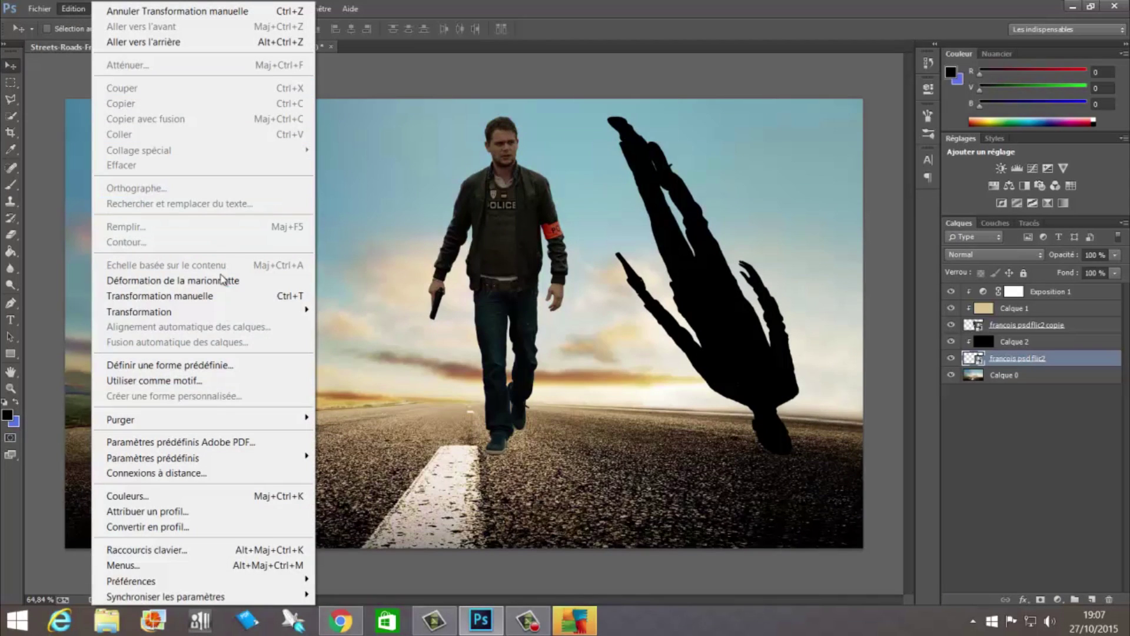
{"action": "mouse_move", "coordinate": [173, 319]}
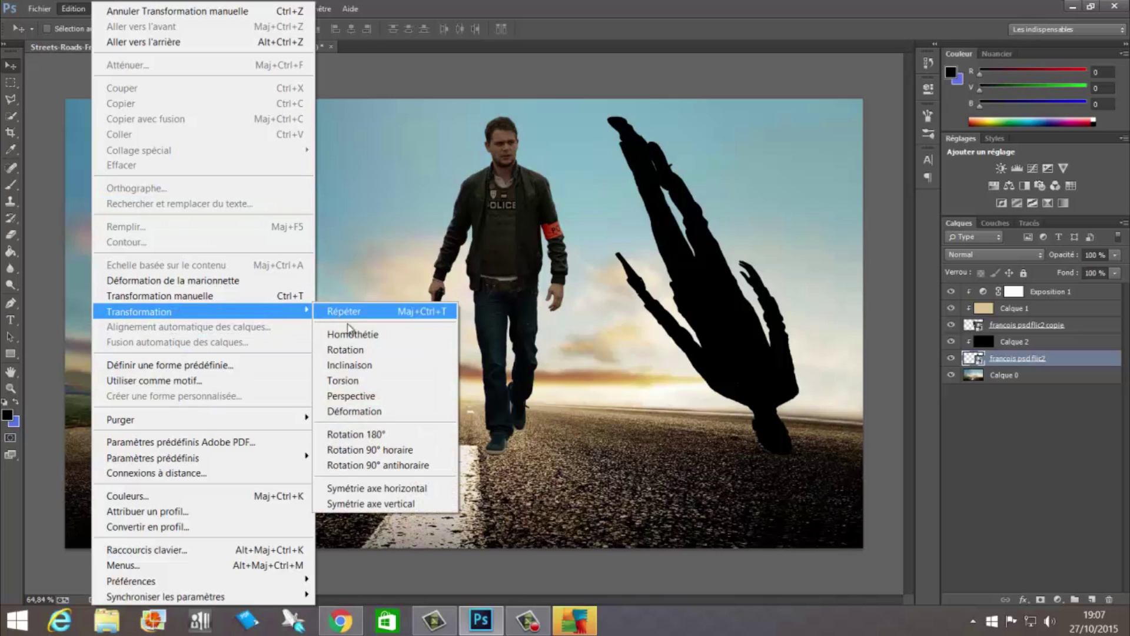
{"action": "left_click", "coordinate": [387, 400]}
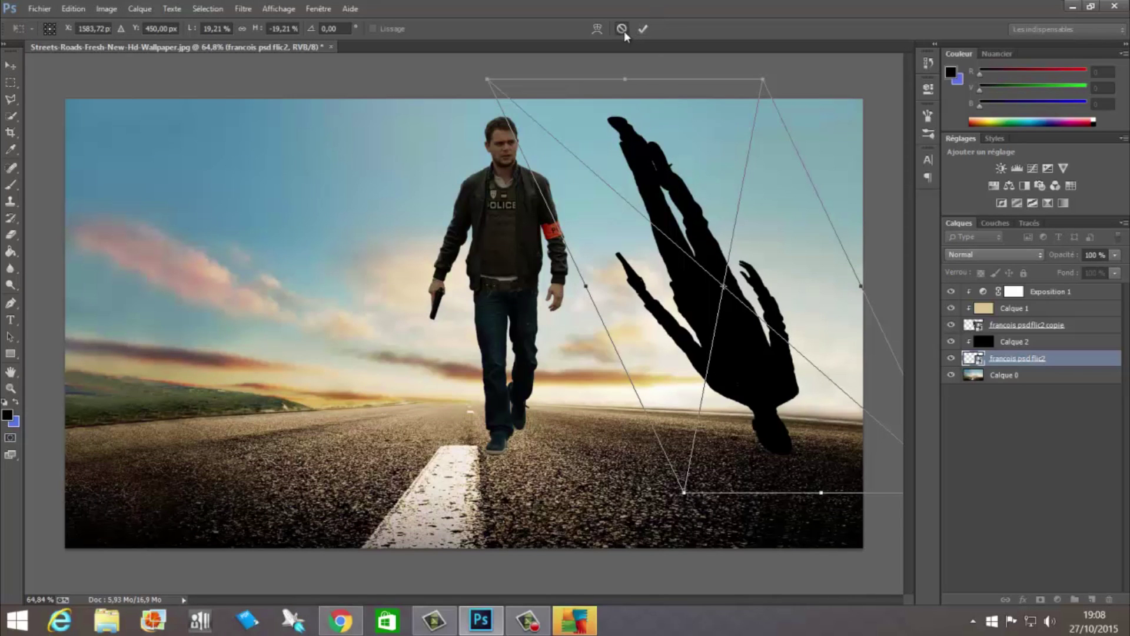
{"action": "left_click", "coordinate": [642, 29]}
Step: Apply a Perspective transform to the silhouette, widening its far end to about 50% width and placing it at the policeman's feet as a shadow
{"action": "left_click", "coordinate": [11, 388]}
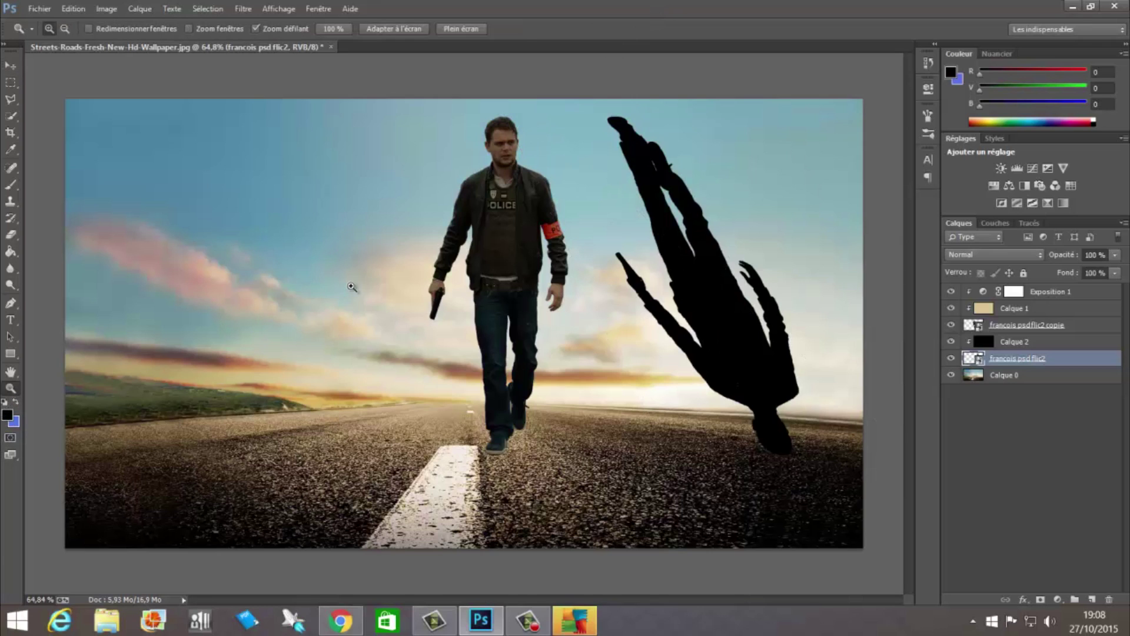
{"action": "left_click_drag", "start_coordinate": [353, 287], "coordinate": [307, 340]}
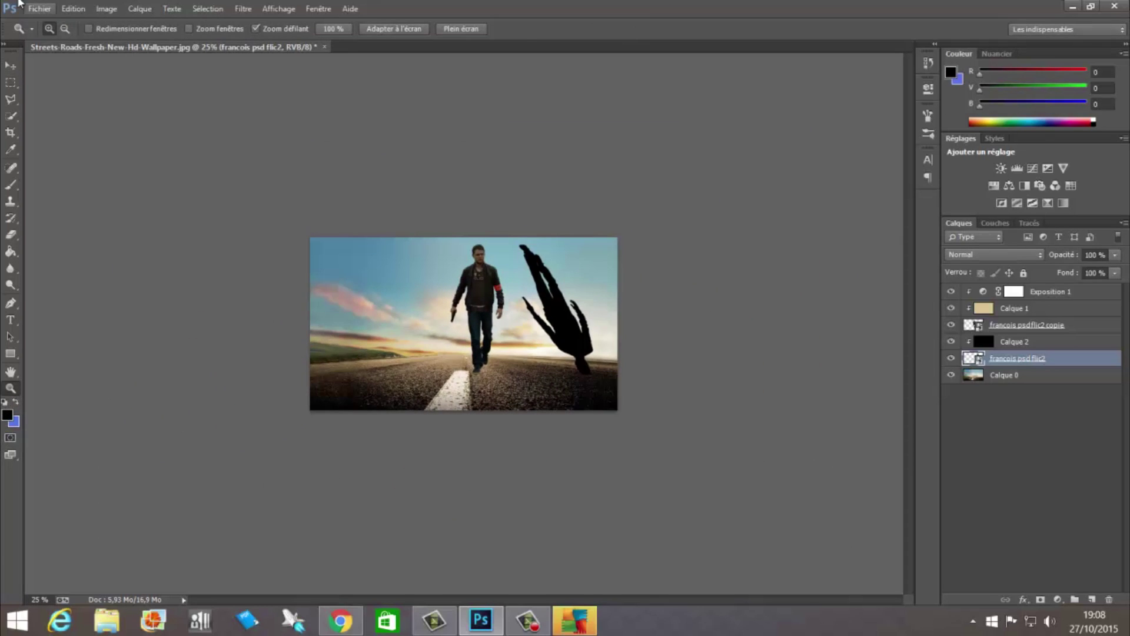
{"action": "left_click", "coordinate": [69, 11]}
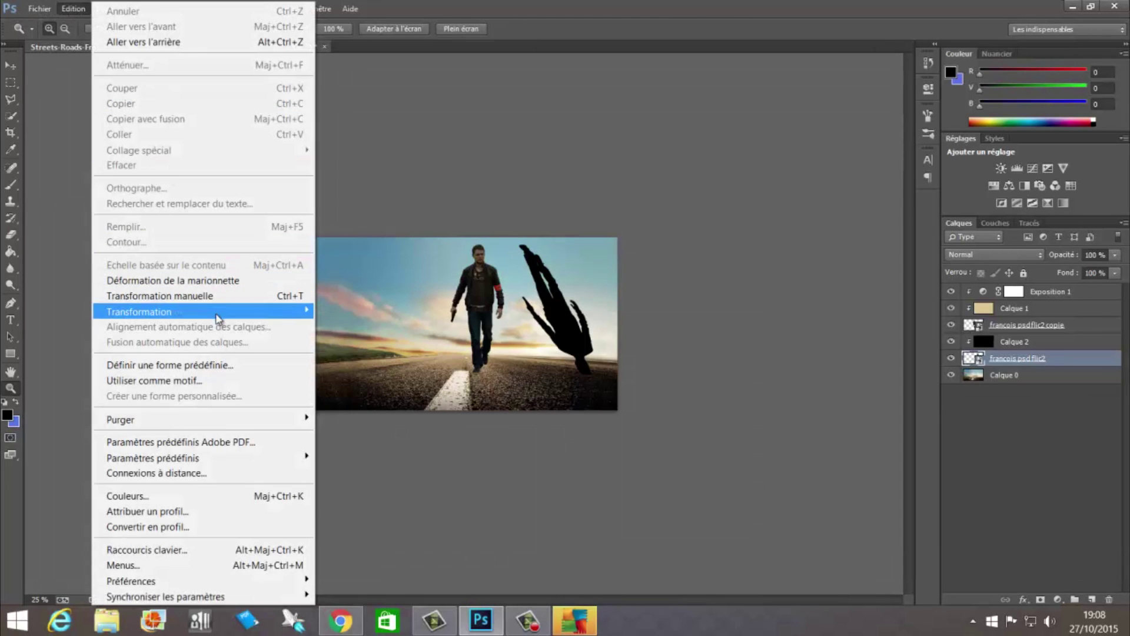
{"action": "mouse_move", "coordinate": [220, 316]}
{"action": "left_click", "coordinate": [376, 394]}
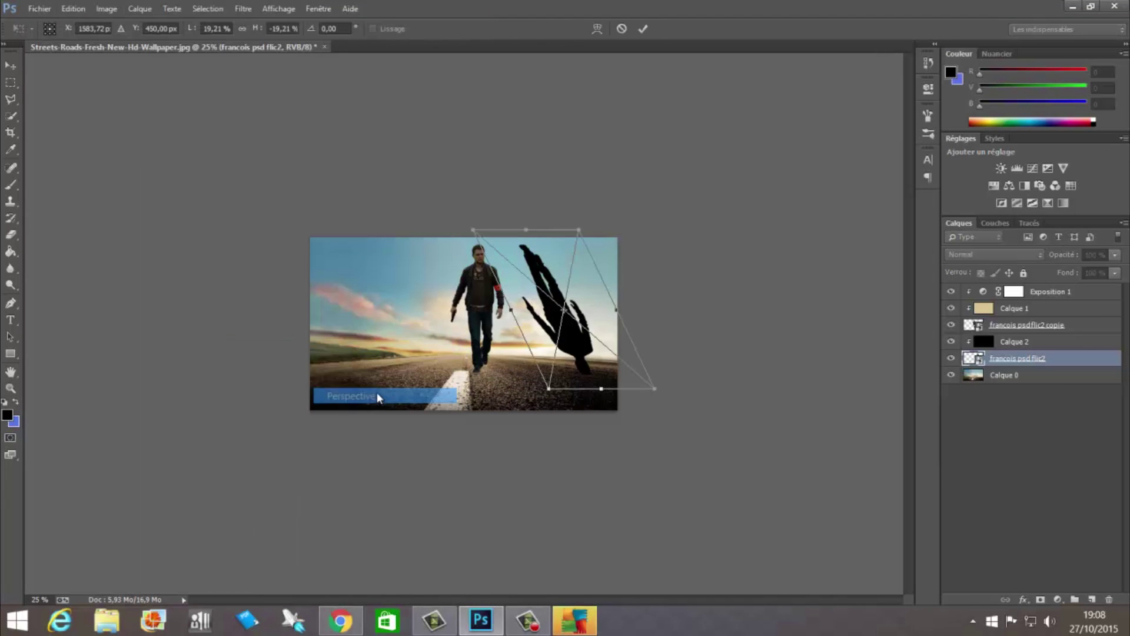
{"action": "left_click_drag", "start_coordinate": [571, 365], "coordinate": [419, 566]}
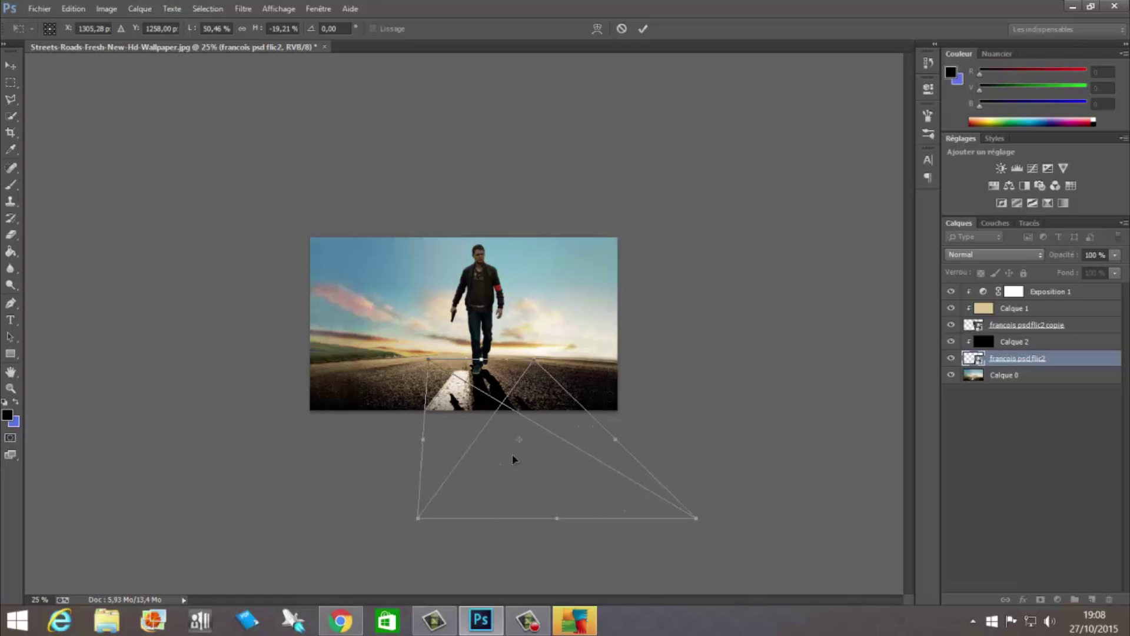
{"action": "mouse_move", "coordinate": [499, 468]}
{"action": "left_mouse_down"}
{"action": "mouse_move", "coordinate": [506, 475]}
{"action": "mouse_move", "coordinate": [502, 460]}
{"action": "left_mouse_up"}
{"action": "left_click", "coordinate": [643, 28]}
{"action": "key", "text": "z"}
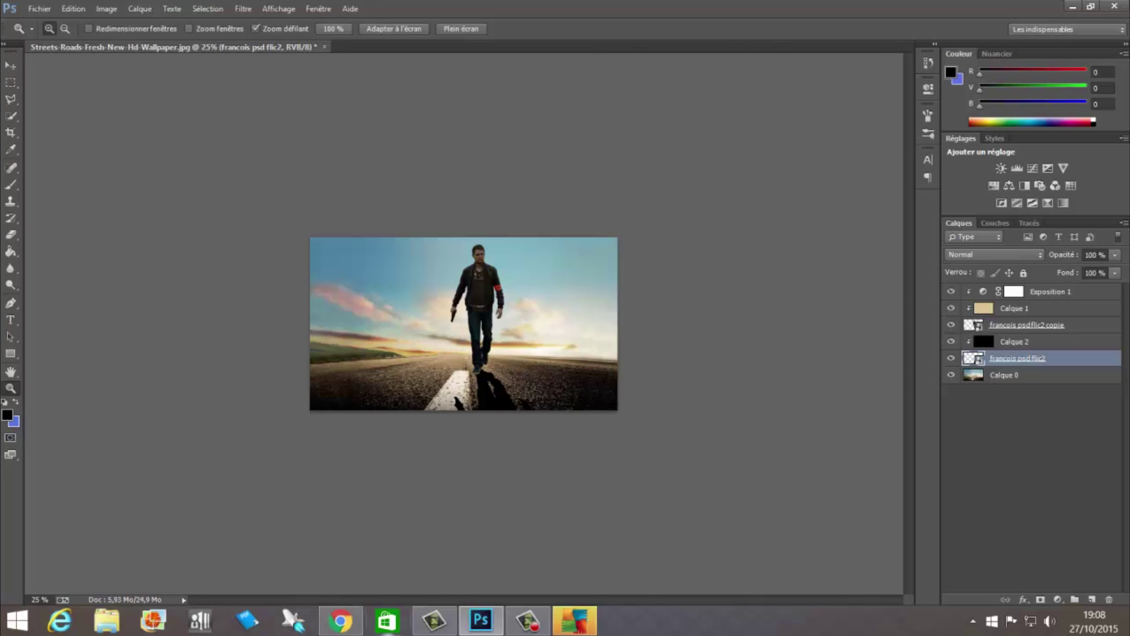
{"action": "left_click_drag", "start_coordinate": [139, 477], "coordinate": [180, 431]}
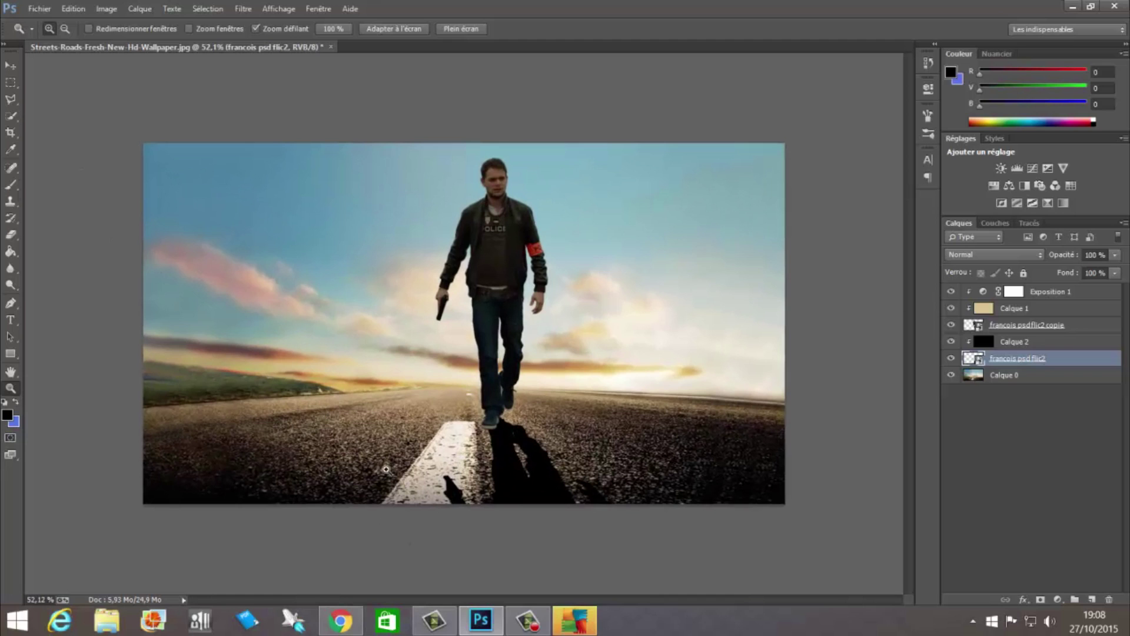
{"action": "left_click", "coordinate": [15, 66]}
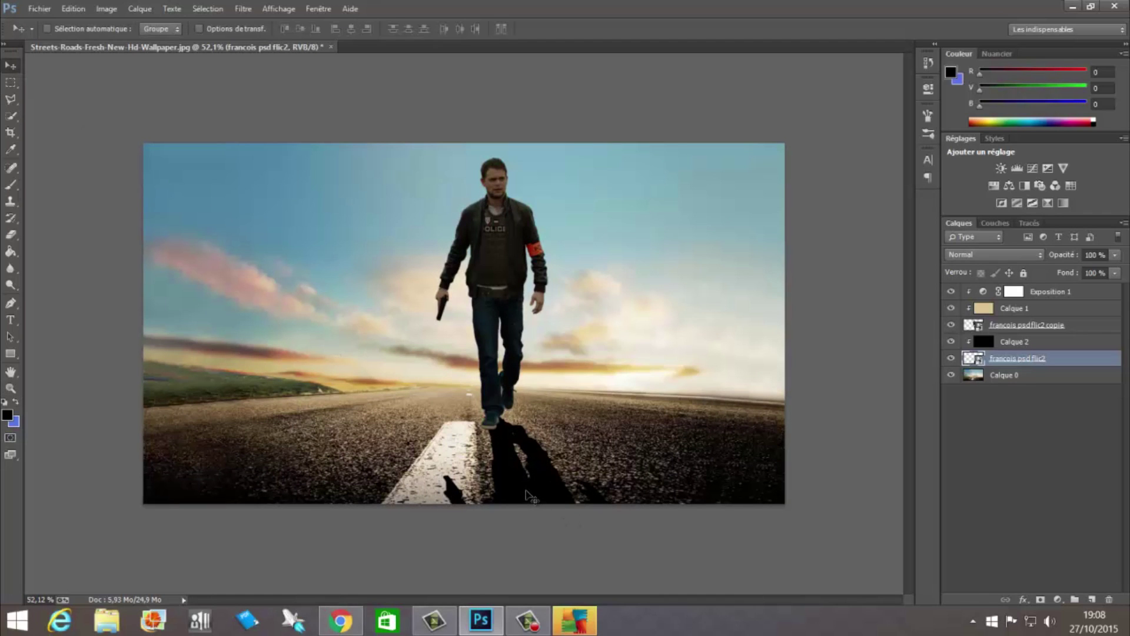
Step: Move the black silhouette slightly down and to the left so the shadow meets the policeman's front foot
{"action": "mouse_move", "coordinate": [526, 494]}
{"action": "left_mouse_down"}
{"action": "mouse_move", "coordinate": [538, 492]}
{"action": "mouse_move", "coordinate": [519, 478]}
{"action": "mouse_move", "coordinate": [528, 521]}
{"action": "mouse_move", "coordinate": [526, 502]}
{"action": "left_mouse_up"}
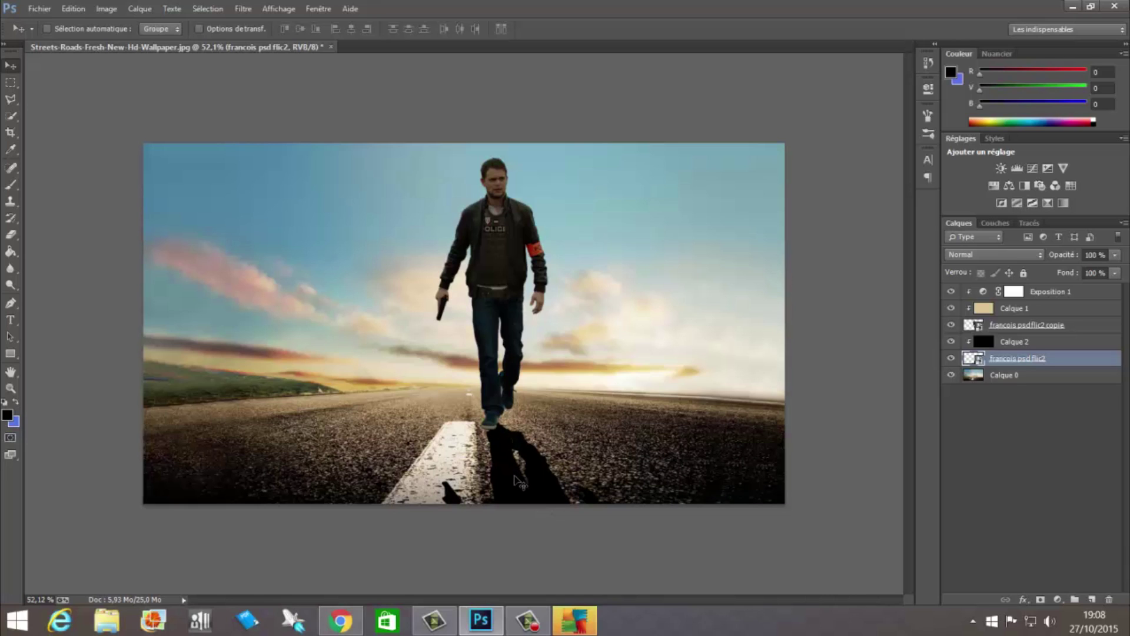
{"action": "key", "text": "Left"}
{"action": "key", "text": "Left"}
{"action": "key", "text": "Left"}
{"action": "key", "text": "Left"}
{"action": "key", "text": "Left"}
{"action": "key", "text": "Left"}
{"action": "key", "text": "Left"}
{"action": "key", "text": "Left"}
{"action": "key", "text": "Left"}
{"action": "key", "text": "Left"}
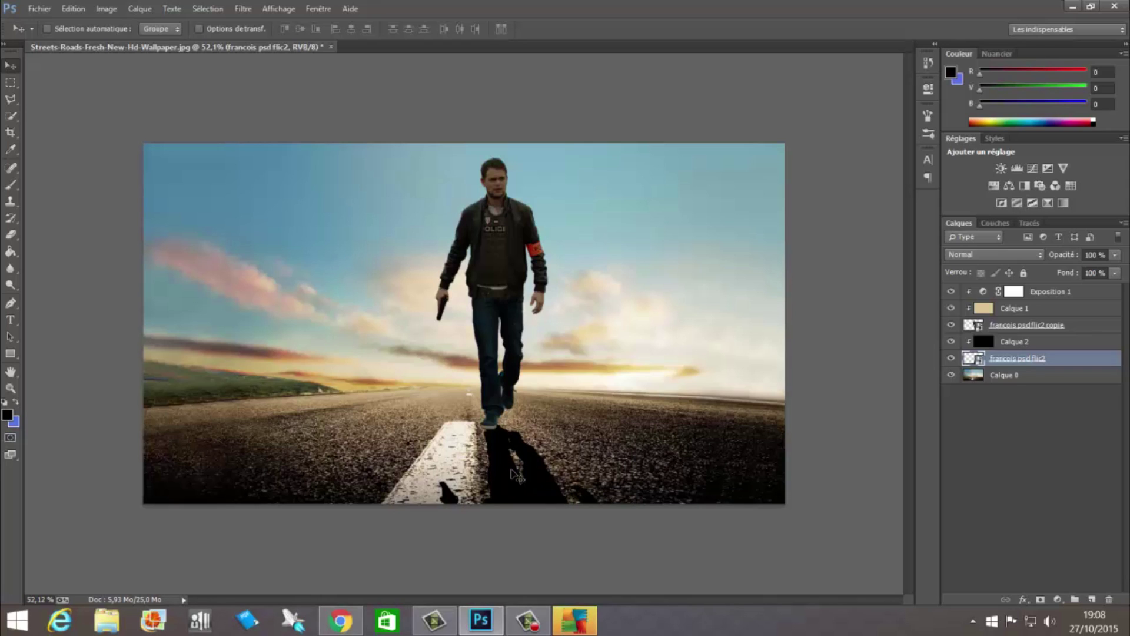
{"action": "key", "text": "Right"}
{"action": "key", "text": "Right"}
{"action": "key", "text": "Left"}
{"action": "key", "text": "Left"}
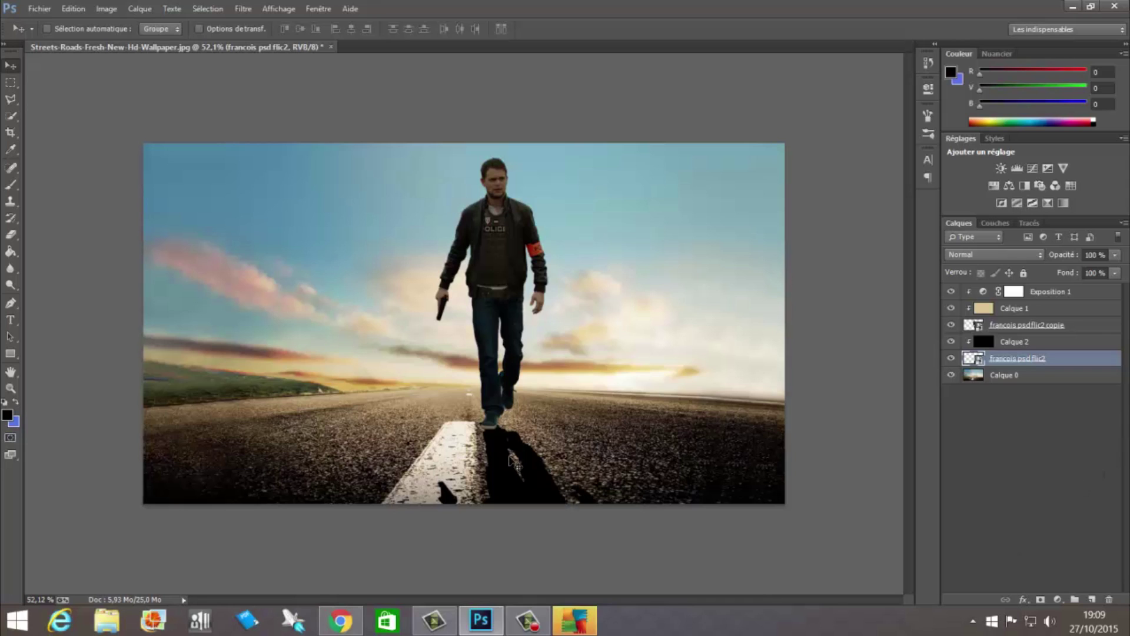
Step: Lower the shadow layer's opacity to 62% and soften it with a Gaussian blur (Flou gaussien) of 3,6 pixels radius
{"action": "left_click", "coordinate": [1114, 255]}
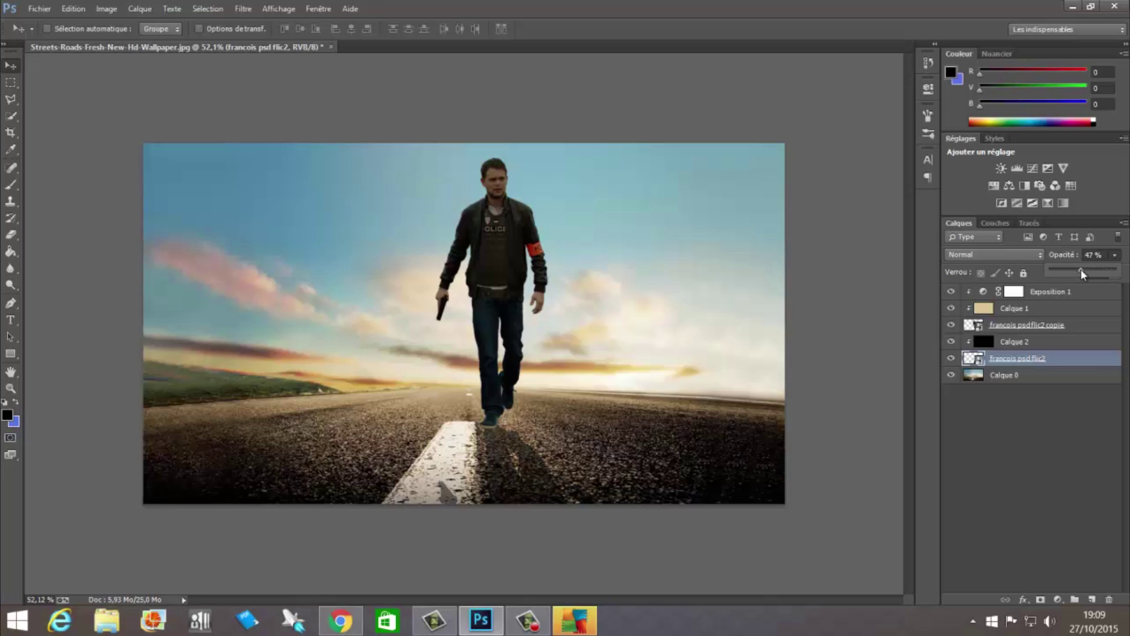
{"action": "left_click_drag", "start_coordinate": [1088, 274], "coordinate": [1093, 285]}
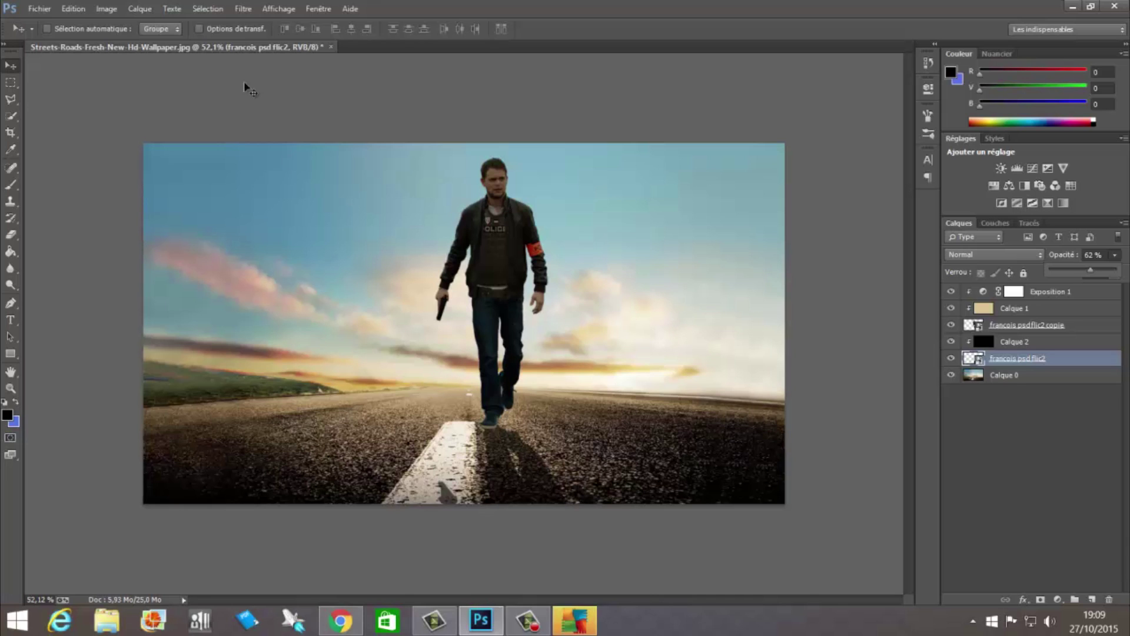
{"action": "left_click", "coordinate": [241, 9]}
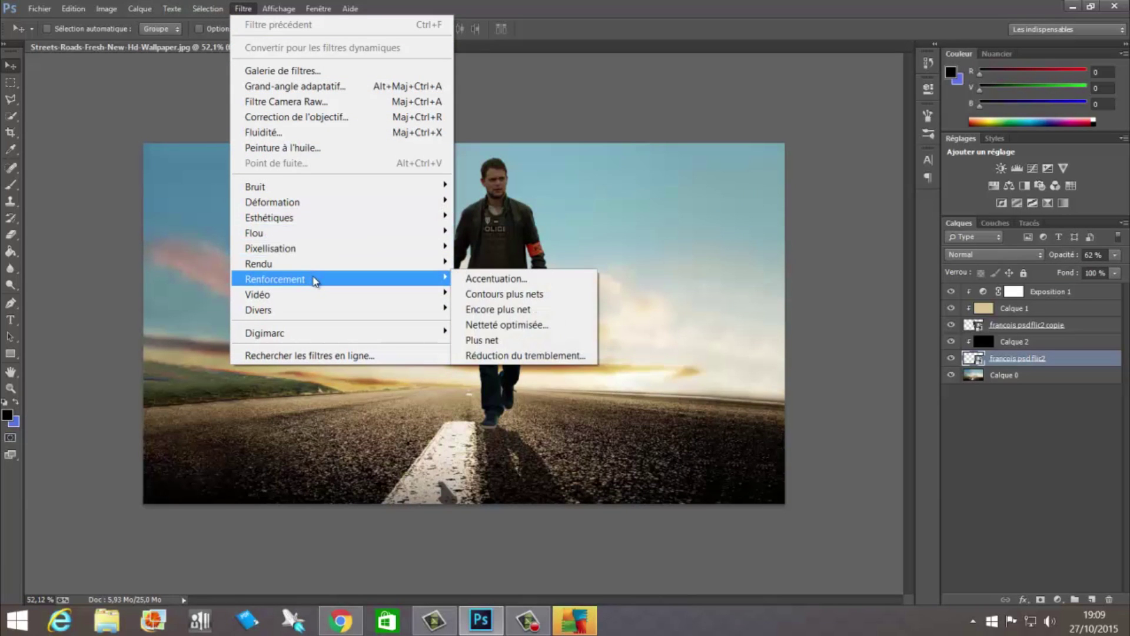
{"action": "mouse_move", "coordinate": [319, 269]}
{"action": "mouse_move", "coordinate": [290, 234]}
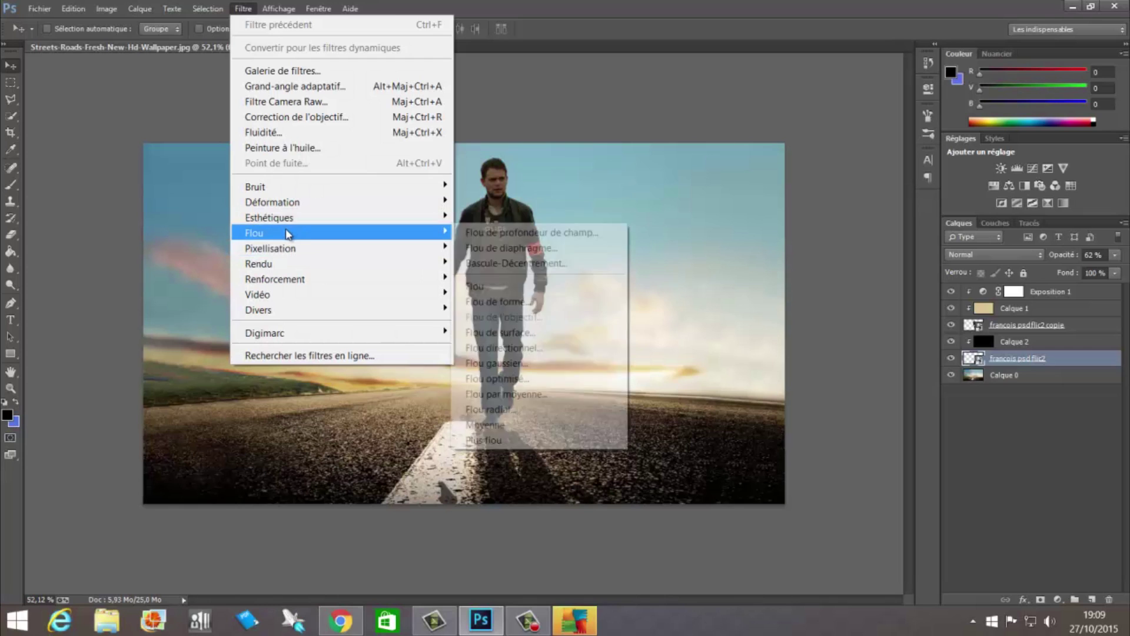
{"action": "left_click", "coordinate": [529, 365]}
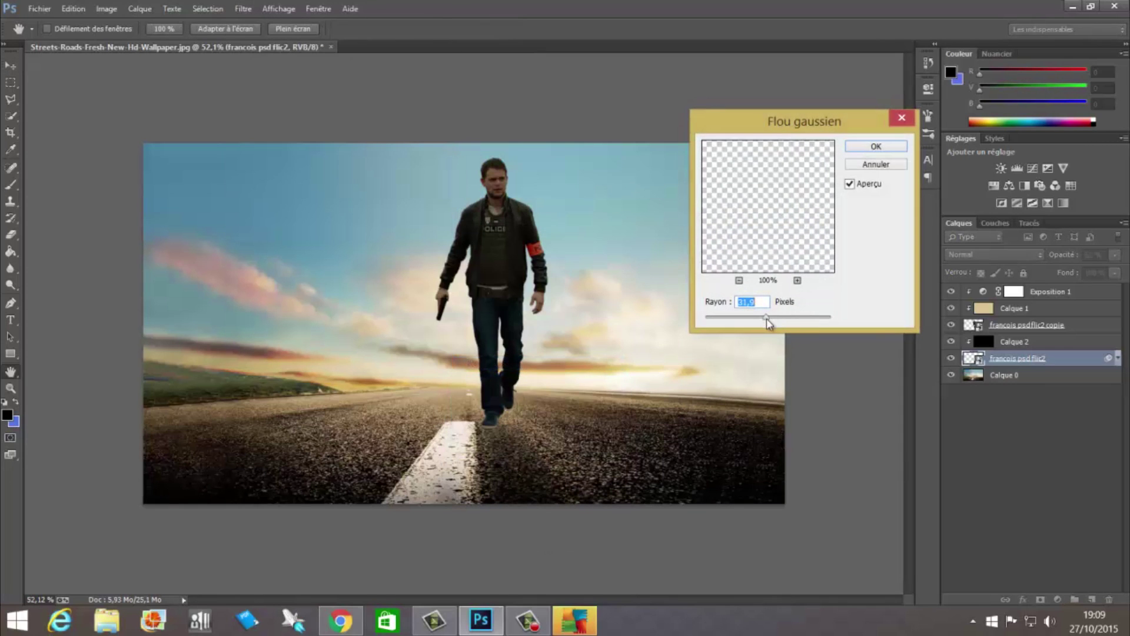
{"action": "left_click_drag", "start_coordinate": [765, 317], "coordinate": [715, 325]}
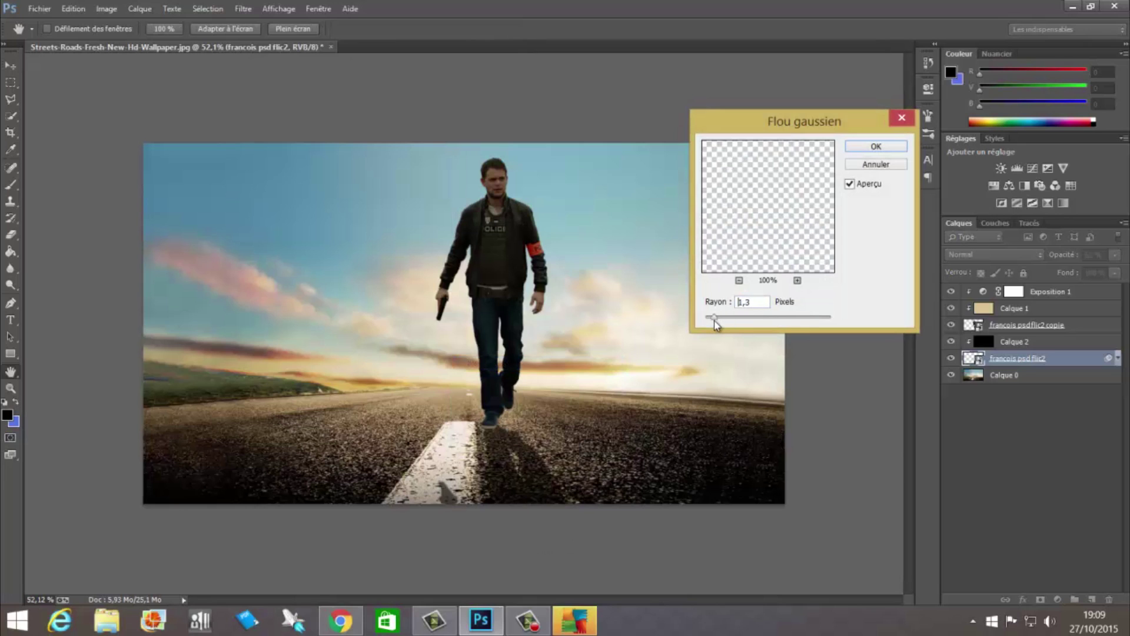
{"action": "left_click_drag", "start_coordinate": [731, 327], "coordinate": [742, 330]}
{"action": "left_click", "coordinate": [744, 317]}
{"action": "left_click_drag", "start_coordinate": [744, 321], "coordinate": [731, 320]}
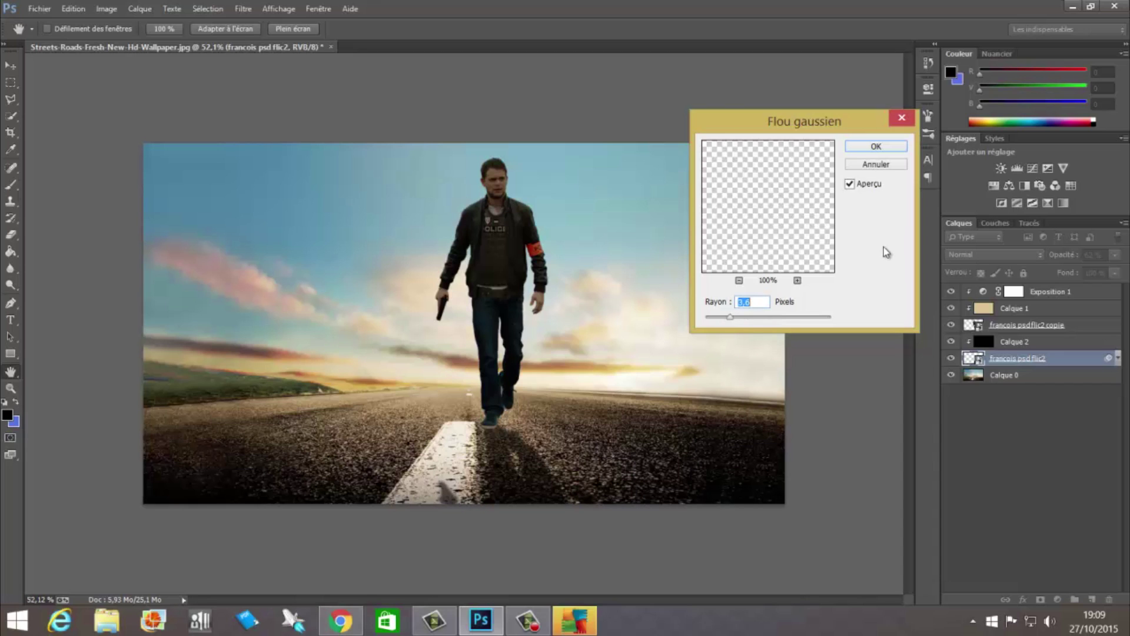
{"action": "left_click", "coordinate": [877, 147]}
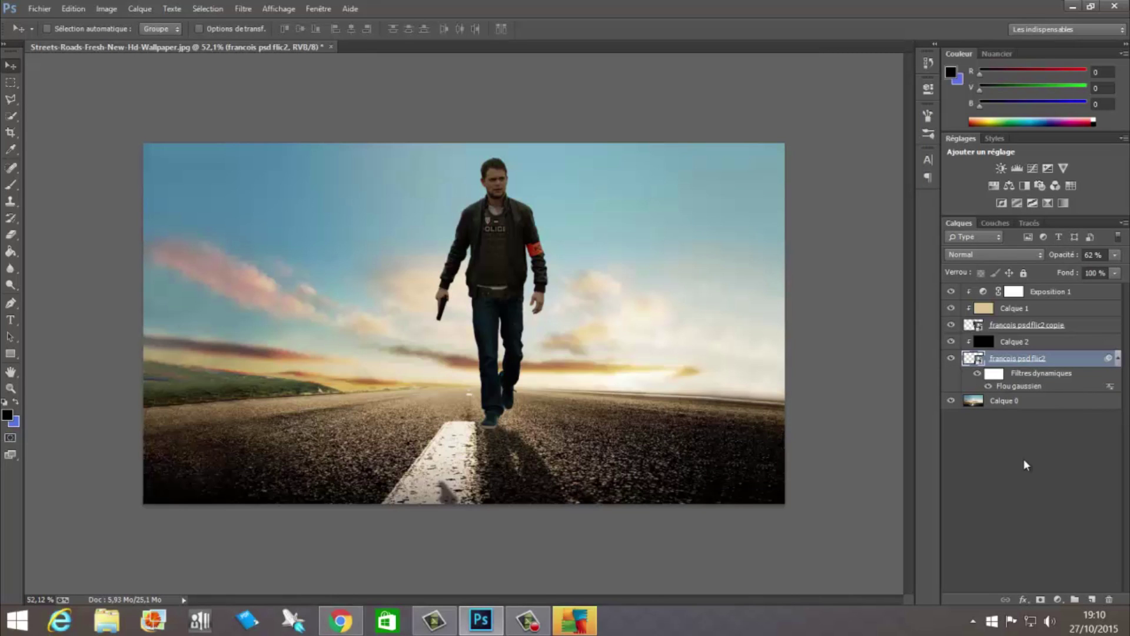
Step: Select the Exposition 1 adjustment layer above the policeman
{"action": "left_click", "coordinate": [1098, 291]}
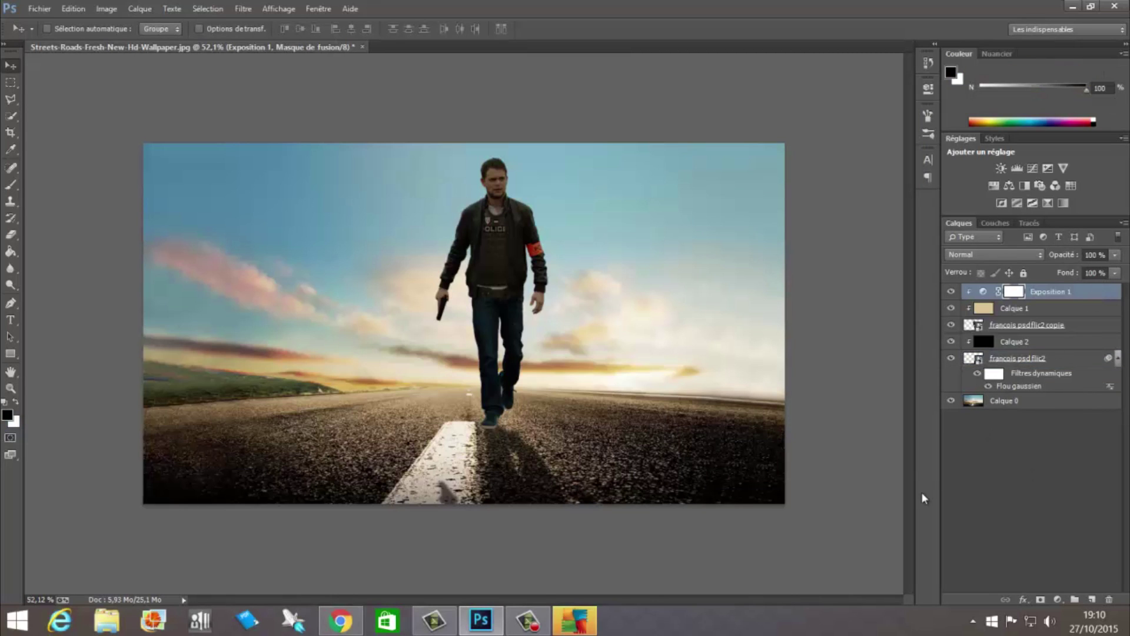